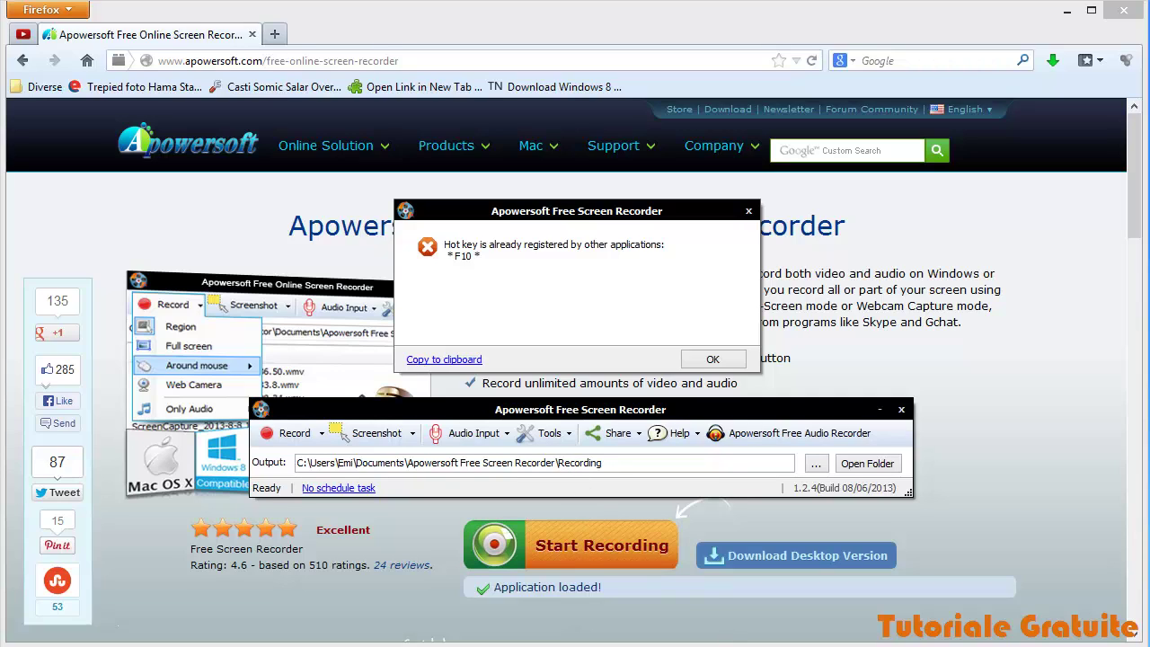
Read the F10 hot key conflict message and dismiss it.
{"action": "left_click_drag", "start_coordinate": [454, 258], "coordinate": [664, 244]}
{"action": "left_click", "coordinate": [475, 261]}
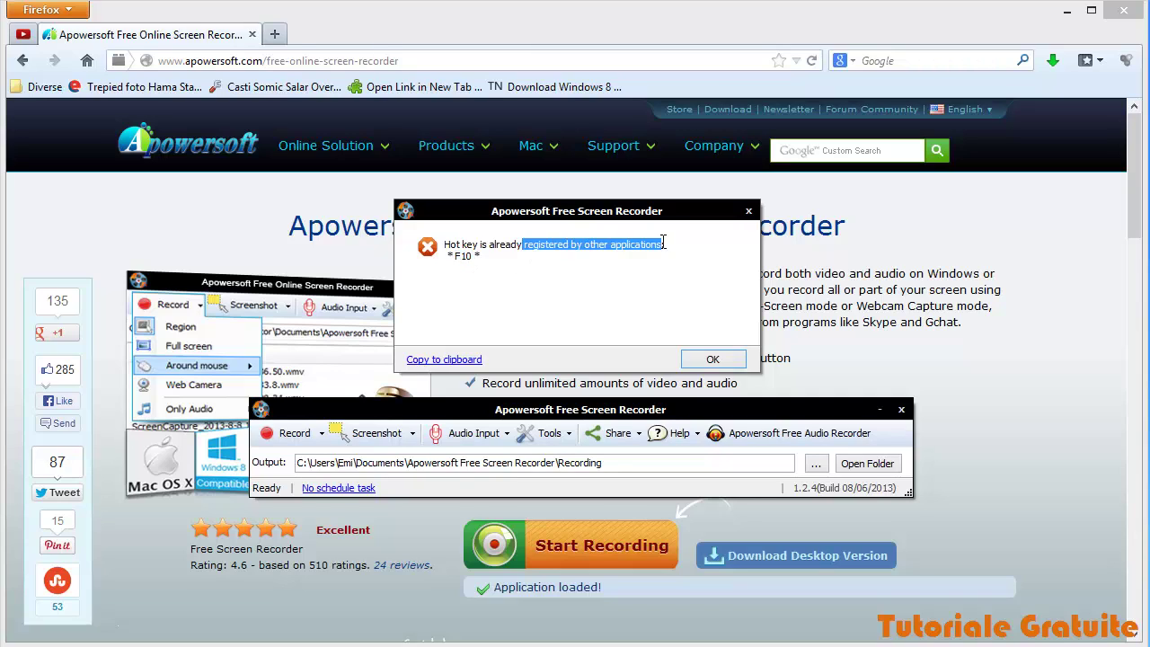
{"action": "left_click", "coordinate": [570, 318]}
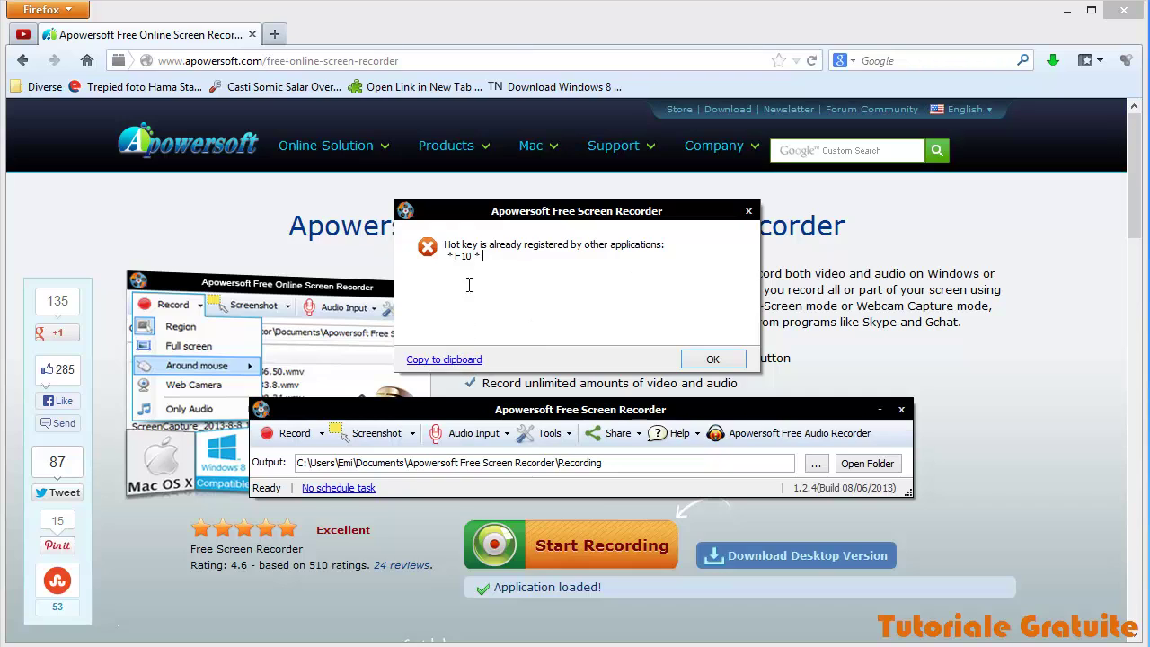
{"action": "left_click", "coordinate": [750, 216]}
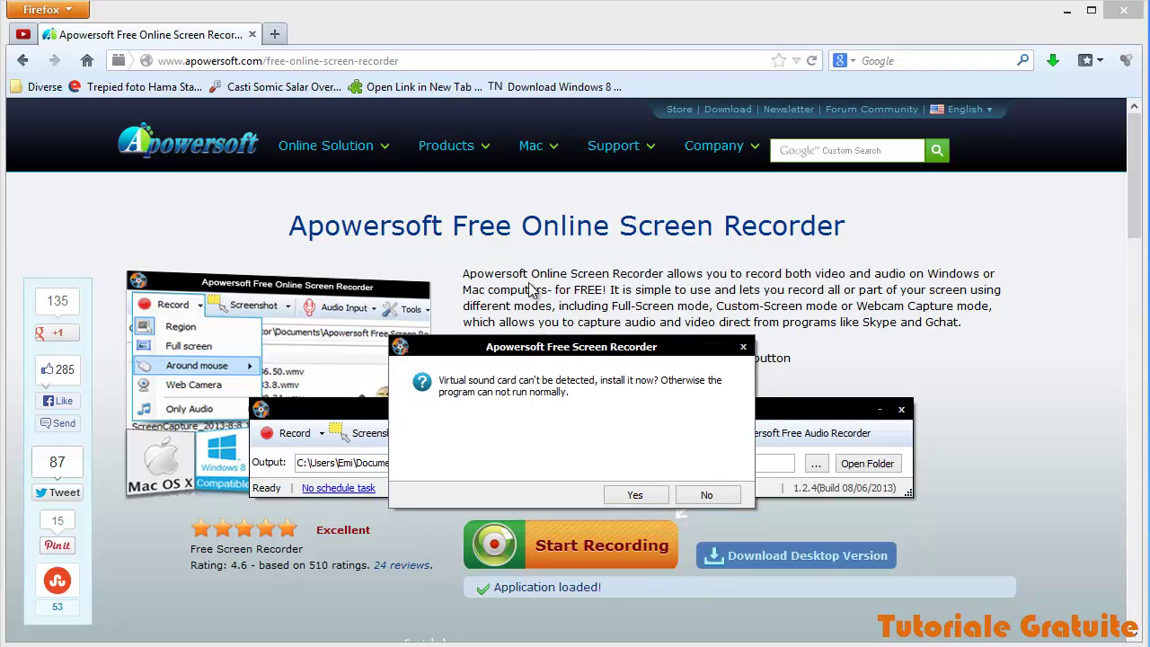
Read the virtual sound card prompt and decline the installation.
{"action": "left_click_drag", "start_coordinate": [423, 247], "coordinate": [586, 247]}
{"action": "left_click", "coordinate": [558, 247]}
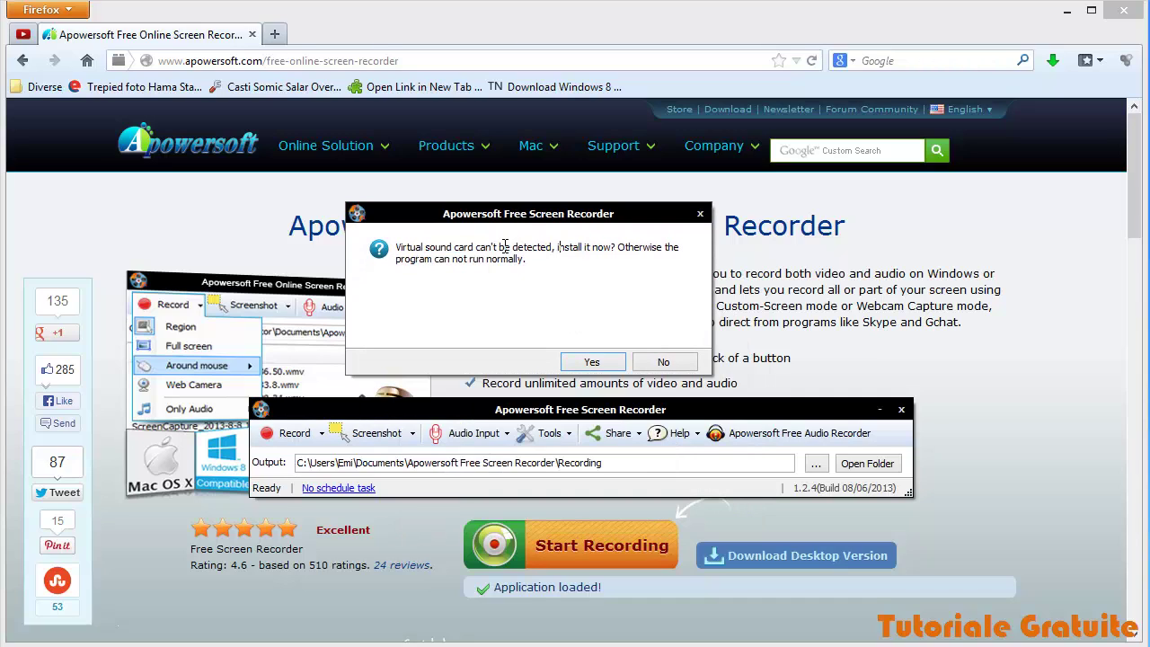
{"action": "left_click_drag", "start_coordinate": [504, 247], "coordinate": [656, 248]}
{"action": "left_click", "coordinate": [576, 248]}
{"action": "left_click", "coordinate": [593, 248]}
{"action": "left_click", "coordinate": [574, 264]}
{"action": "left_click_drag", "start_coordinate": [451, 259], "coordinate": [523, 260]}
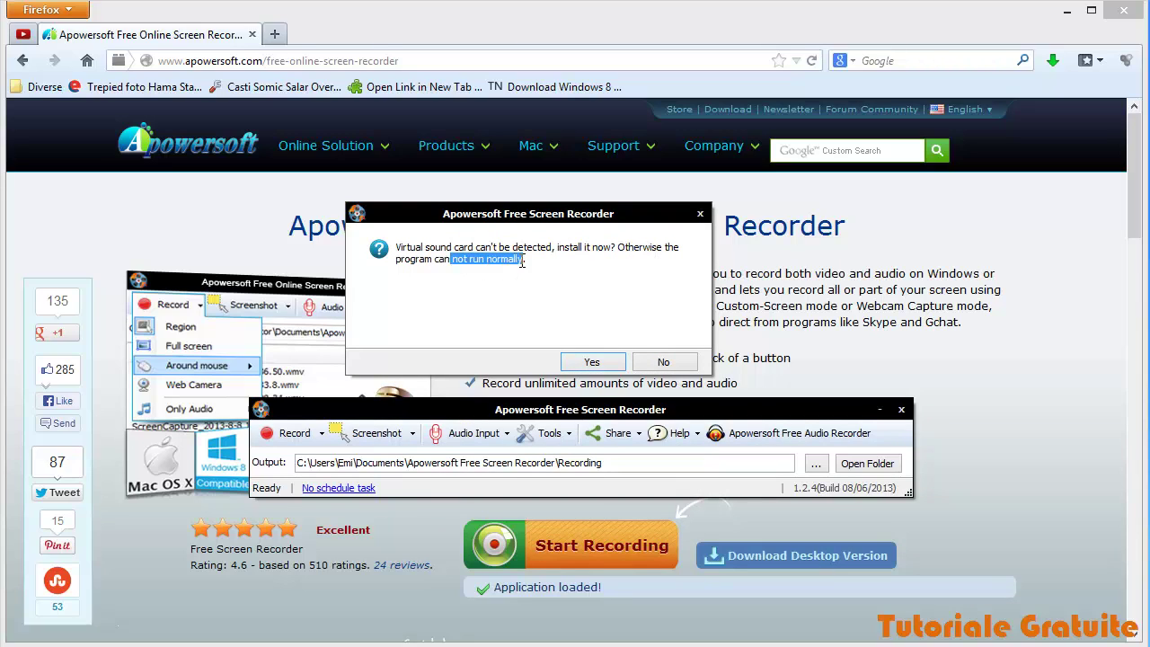
{"action": "left_click", "coordinate": [438, 274]}
{"action": "left_click_drag", "start_coordinate": [397, 259], "coordinate": [526, 260]}
{"action": "left_click", "coordinate": [485, 275]}
{"action": "left_click", "coordinate": [528, 274]}
{"action": "left_click_drag", "start_coordinate": [451, 222], "coordinate": [452, 232]}
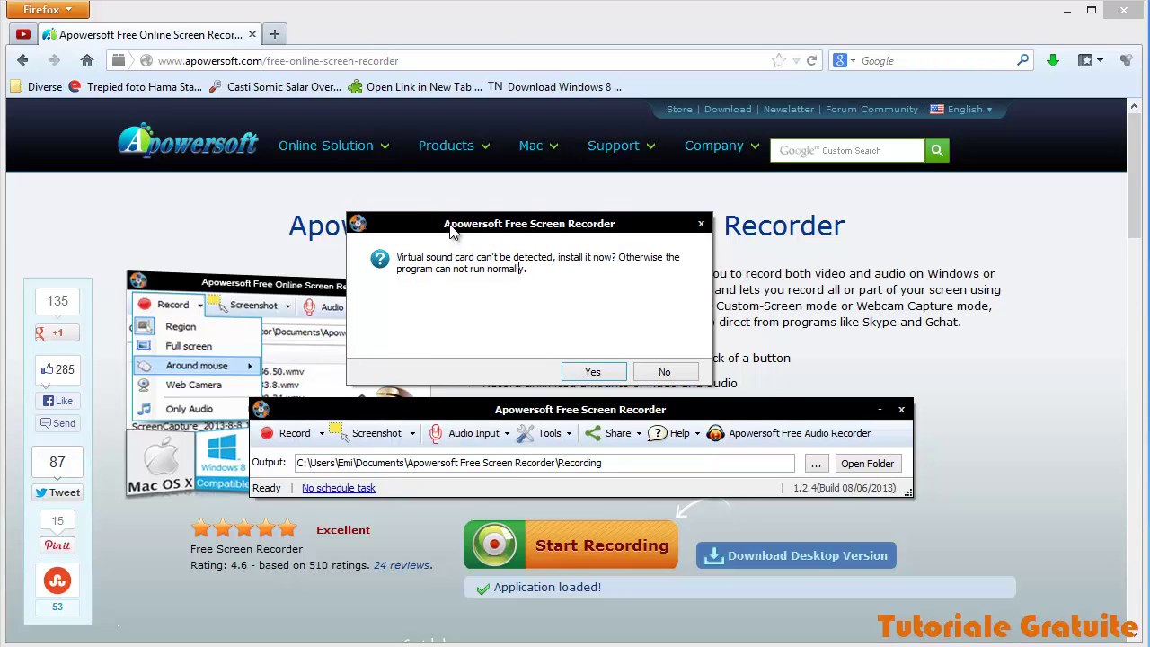
{"action": "left_click", "coordinate": [657, 374]}
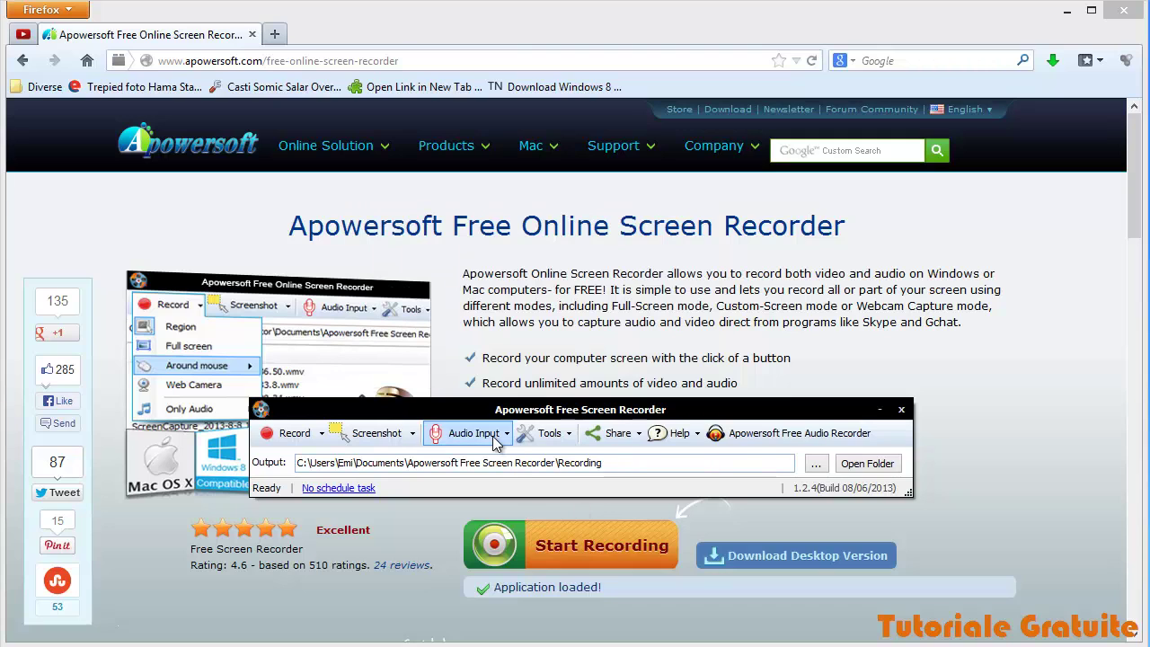
Minimize the browser and move the screen recorder window to the upper part of the desktop.
{"action": "left_click", "coordinate": [1066, 10]}
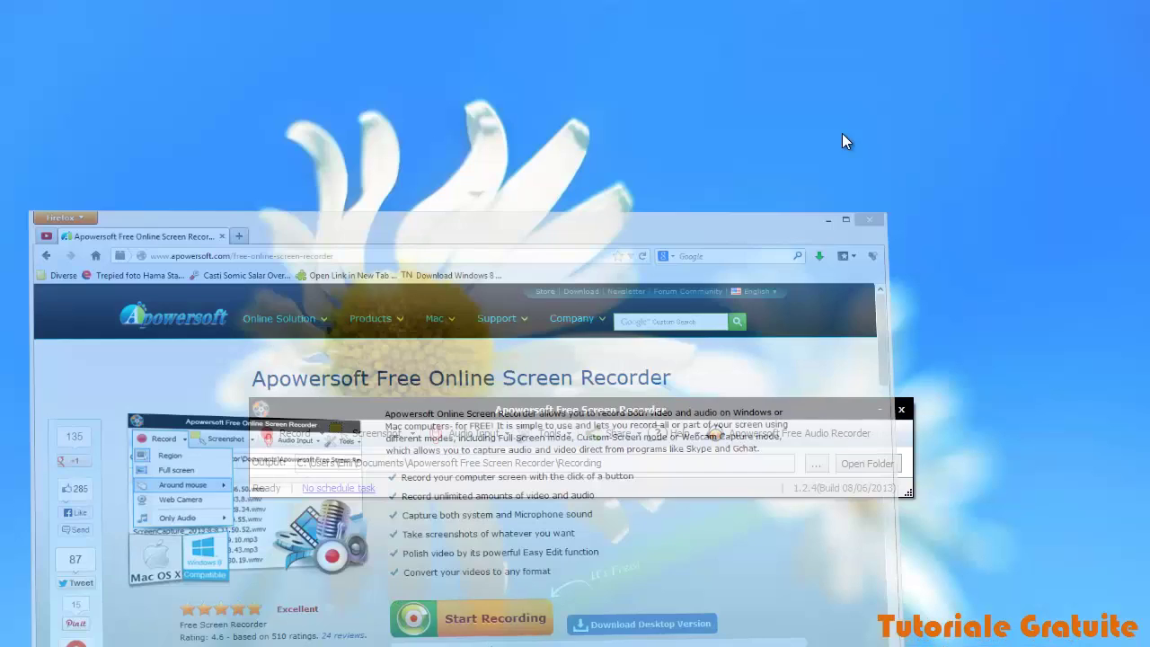
{"action": "left_click_drag", "start_coordinate": [532, 411], "coordinate": [485, 128]}
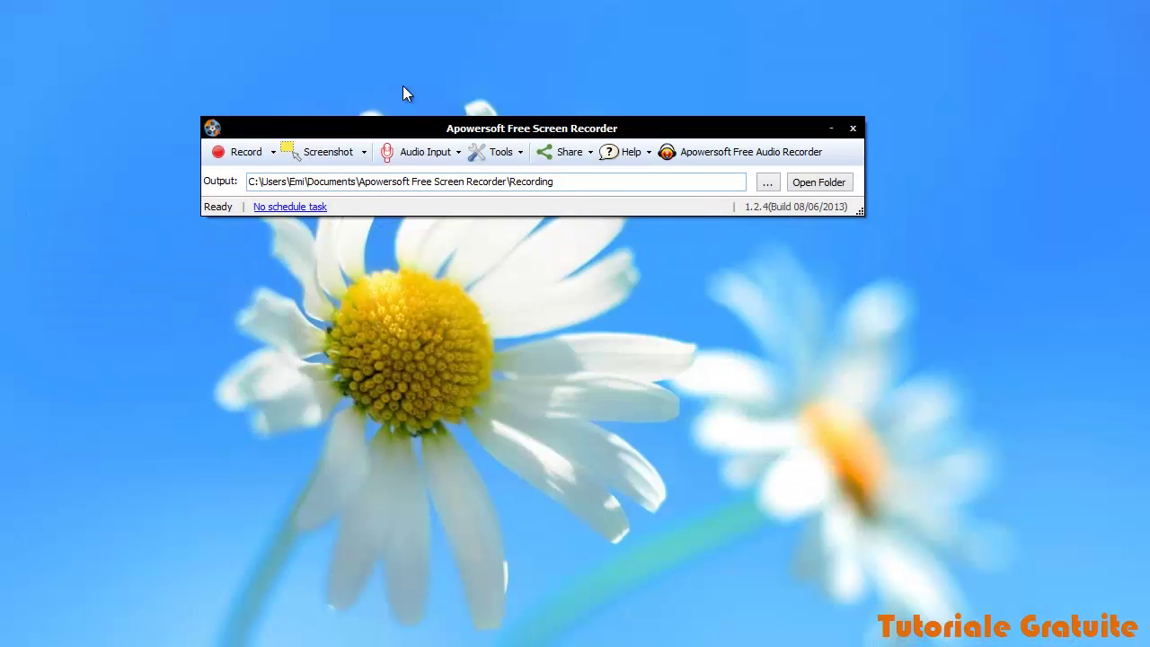
Examine the recording modes, including the around-mouse capture sizes and the audio-only formats.
{"action": "left_click", "coordinate": [270, 160]}
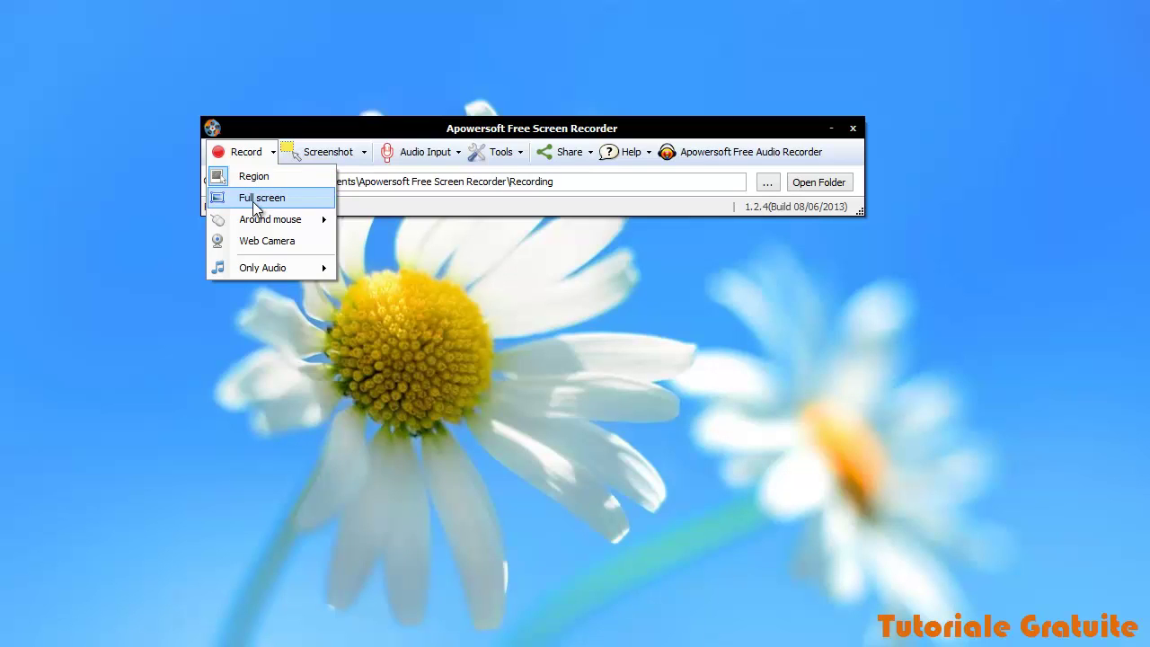
{"action": "mouse_move", "coordinate": [254, 224]}
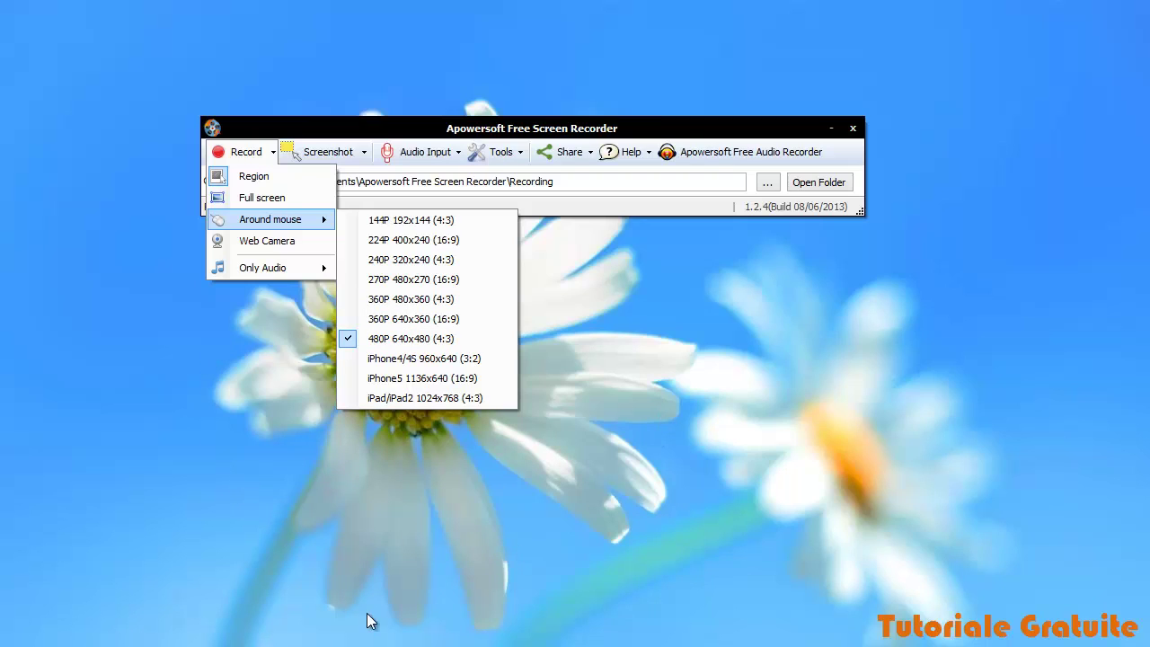
{"action": "left_click", "coordinate": [273, 248]}
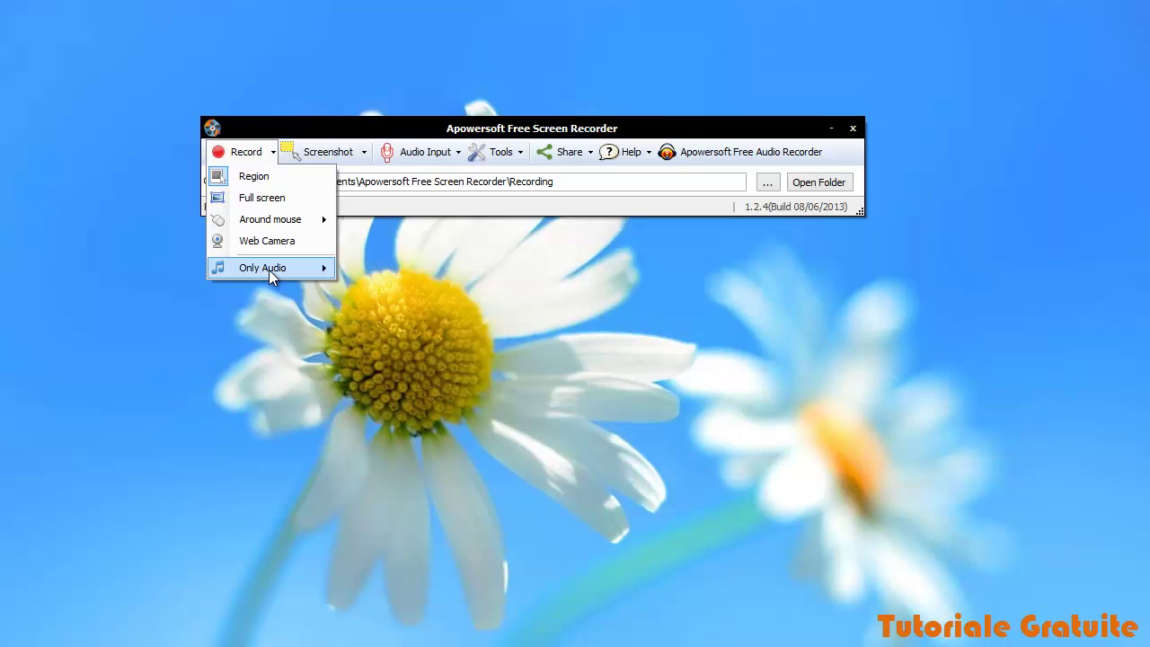
{"action": "mouse_move", "coordinate": [269, 269]}
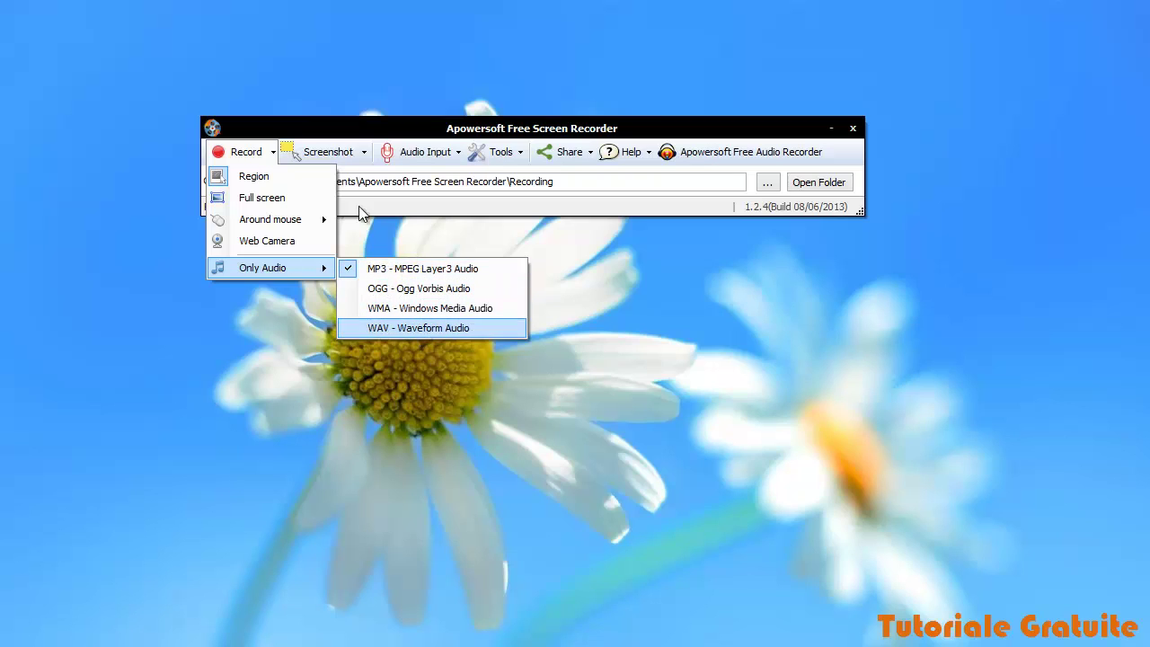
Examine the screenshot options and the available audio input sources.
{"action": "left_click", "coordinate": [346, 154]}
{"action": "left_click", "coordinate": [365, 155]}
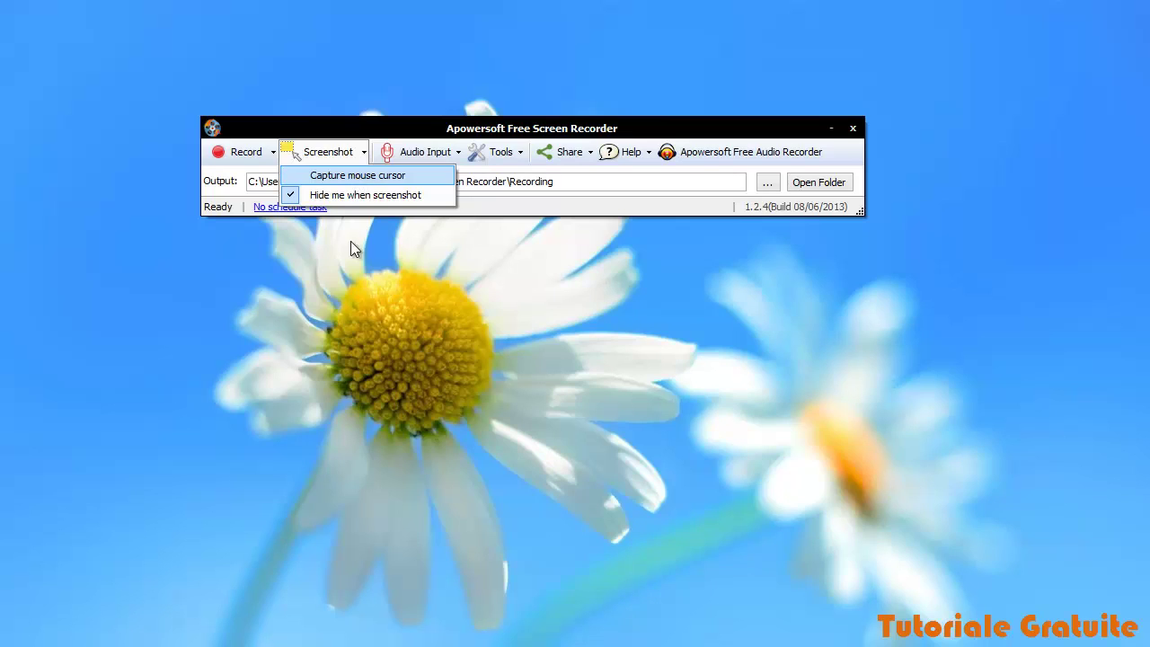
{"action": "left_click", "coordinate": [341, 279]}
{"action": "left_click", "coordinate": [364, 155]}
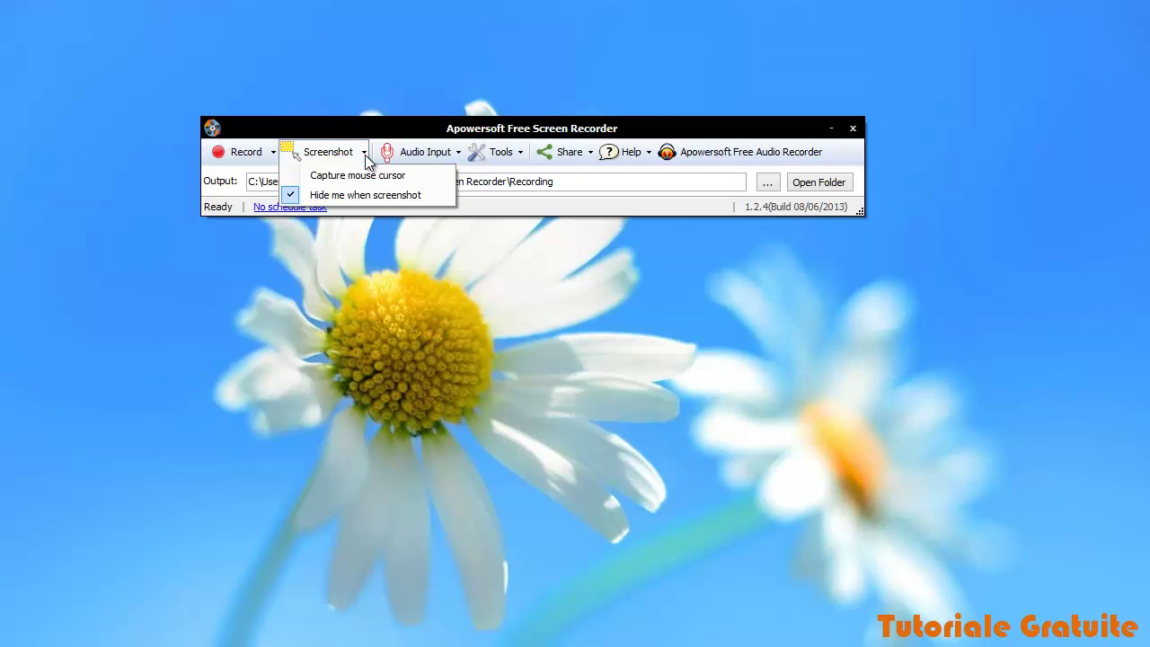
{"action": "left_click", "coordinate": [383, 240]}
{"action": "left_click", "coordinate": [458, 154]}
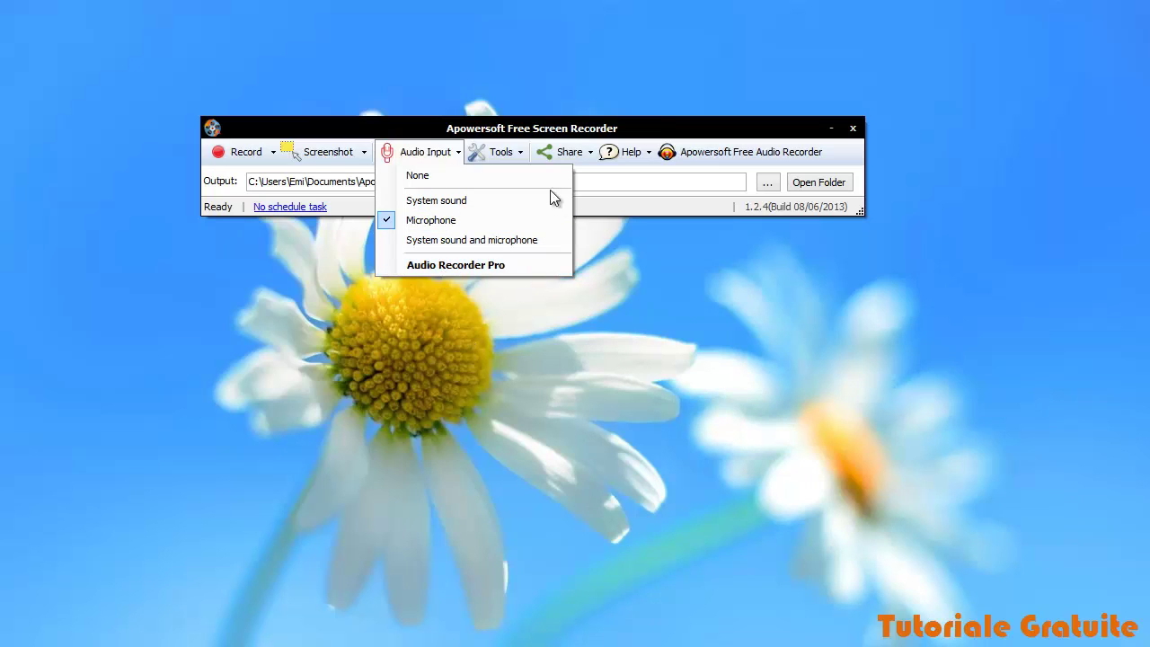
Open the recorder's general options, reposition the dialog and look through the keyboard shortcut list.
{"action": "left_click", "coordinate": [494, 152]}
{"action": "left_click", "coordinate": [494, 152]}
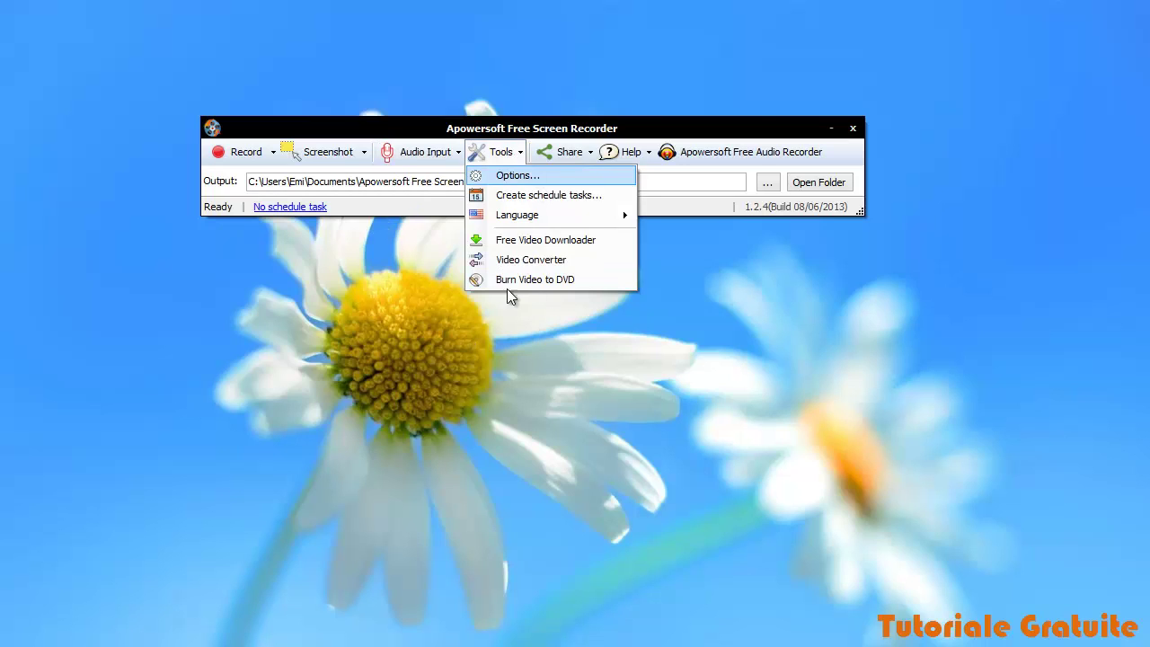
{"action": "key", "text": "Return"}
{"action": "left_click_drag", "start_coordinate": [487, 16], "coordinate": [485, 89]}
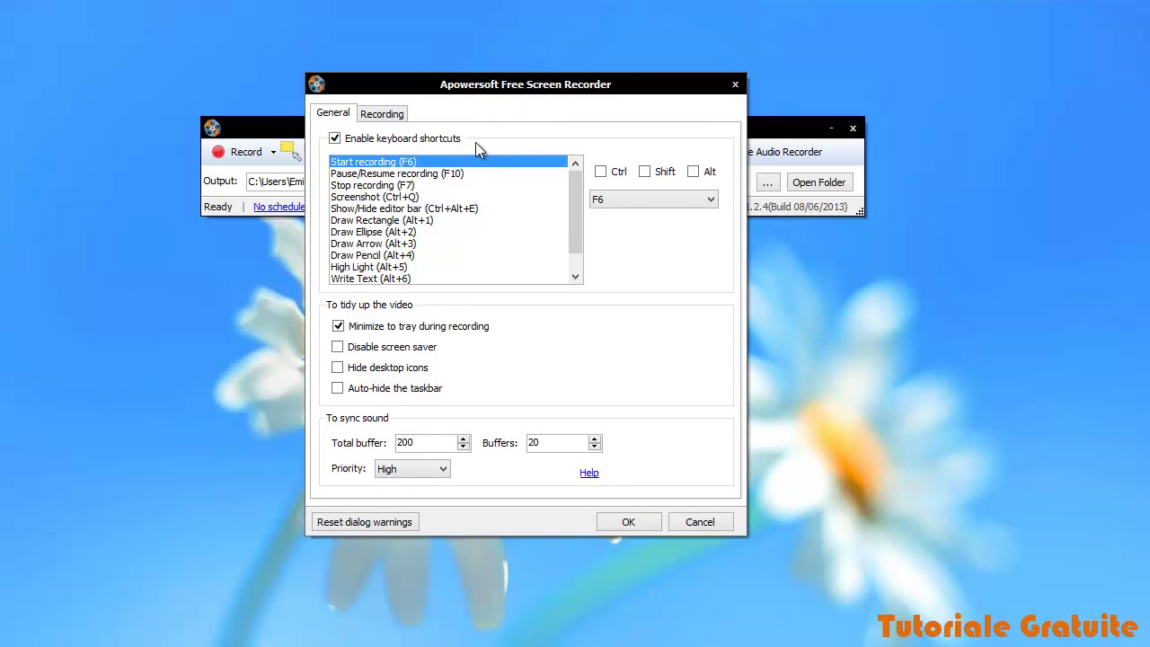
{"action": "left_click_drag", "start_coordinate": [476, 141], "coordinate": [497, 293]}
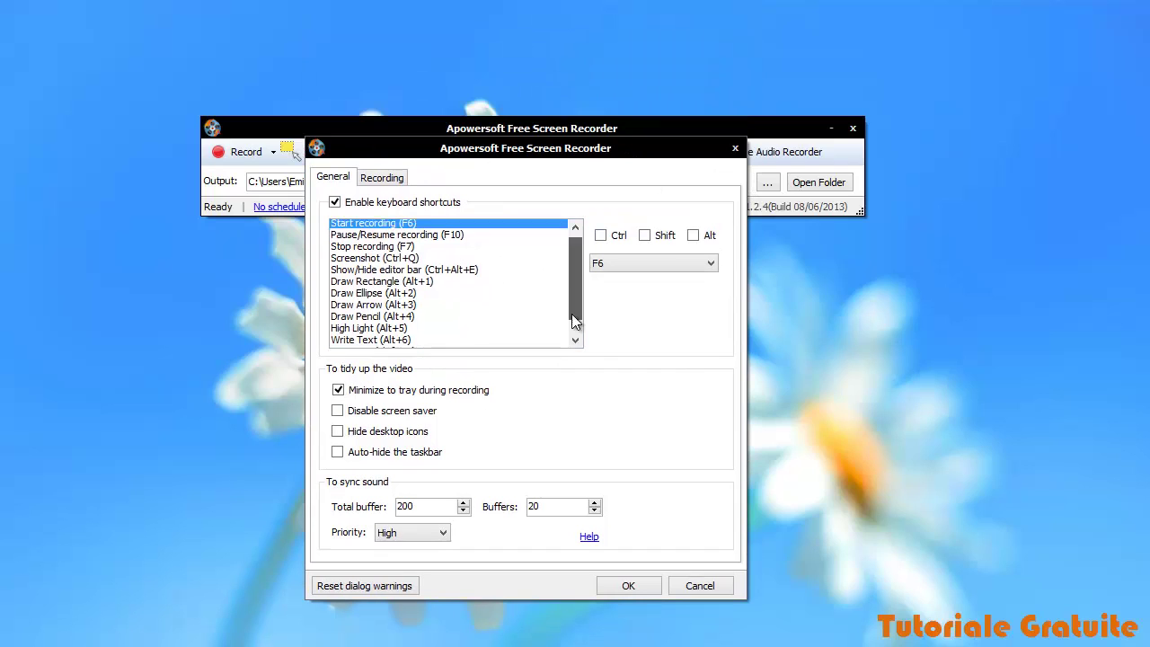
{"action": "scroll", "coordinate": [573, 296], "scroll_direction": "down", "scroll_amount": 1}
{"action": "scroll", "coordinate": [576, 253], "scroll_direction": "up", "scroll_amount": 1}
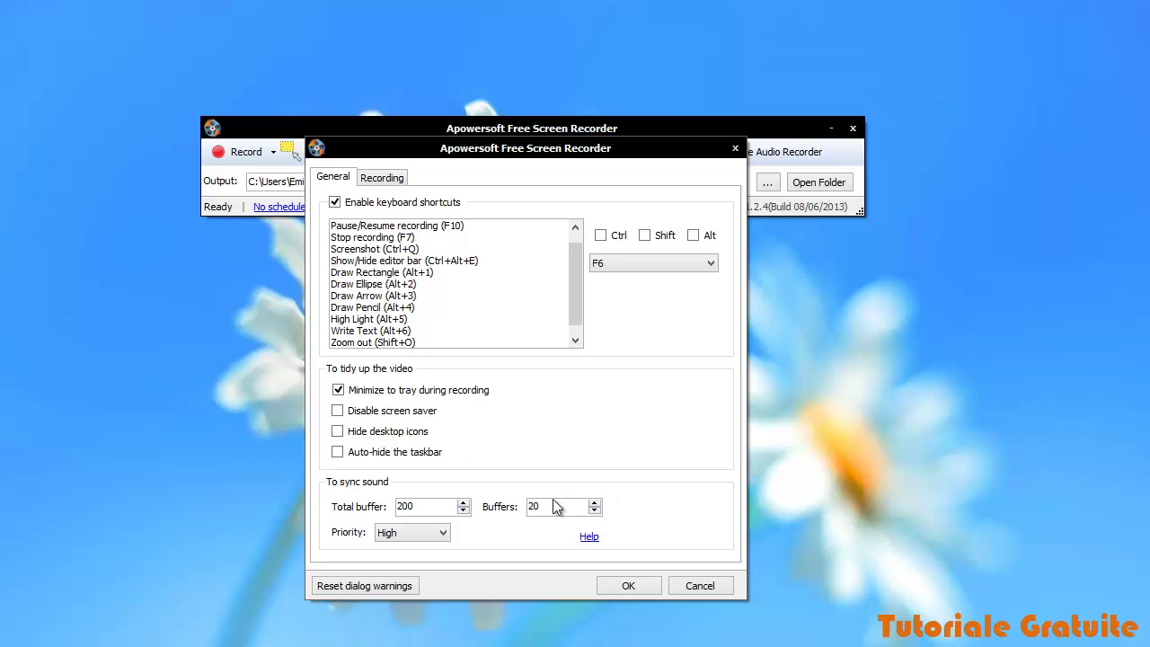
Check the priority levels offered for sound syncing, keeping the current choice.
{"action": "left_click", "coordinate": [443, 532]}
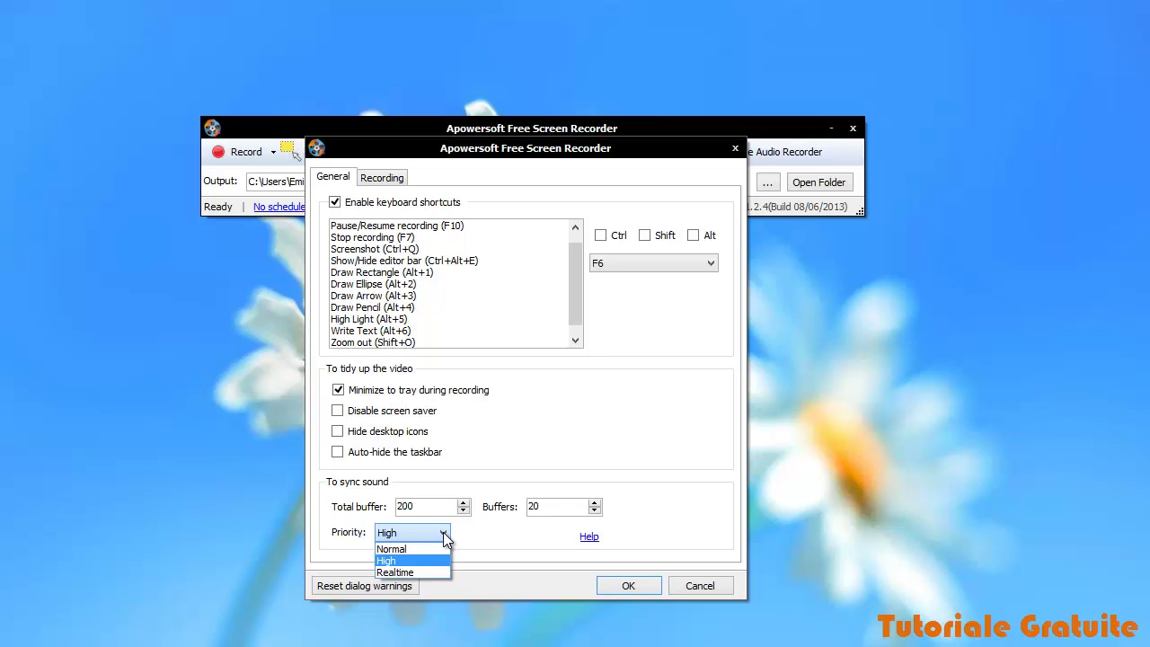
{"action": "left_click", "coordinate": [442, 532]}
{"action": "double_click", "coordinate": [443, 532]}
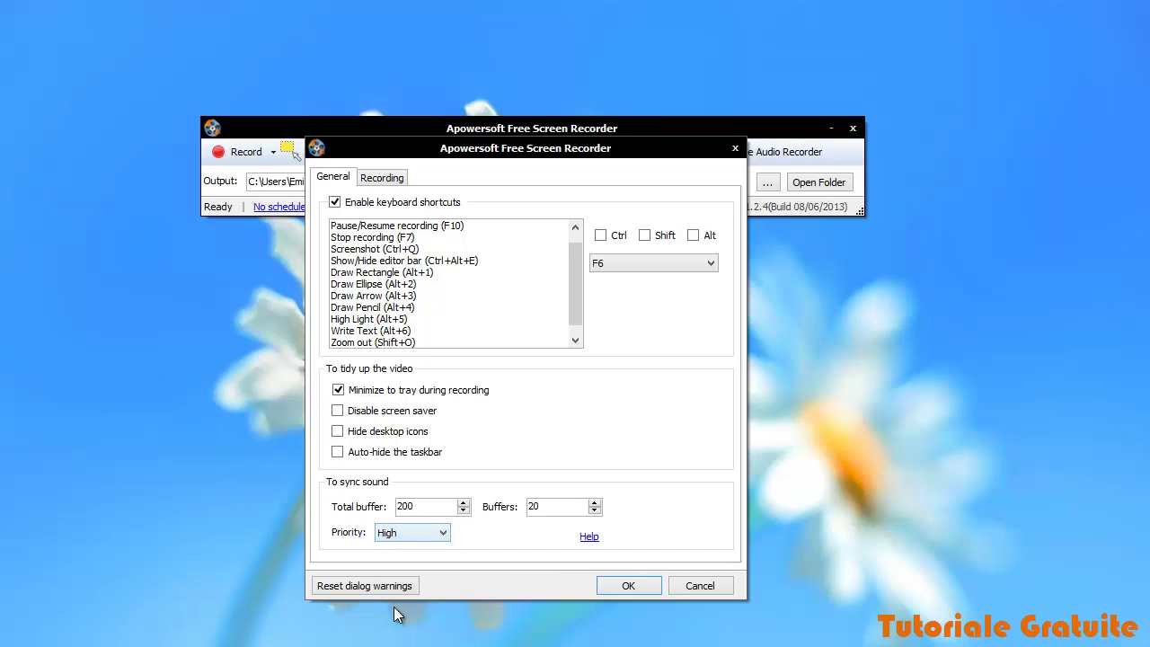
Go to the recording options, review the additional mouse cursor settings and accept them.
{"action": "left_click", "coordinate": [379, 179]}
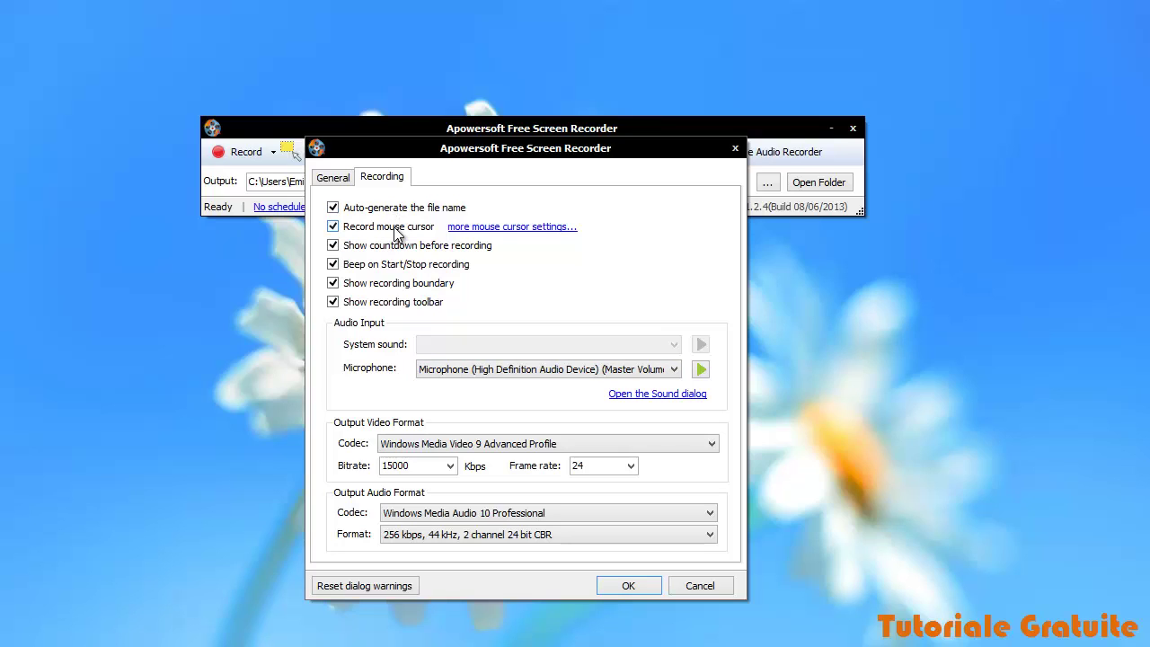
{"action": "left_click", "coordinate": [485, 228]}
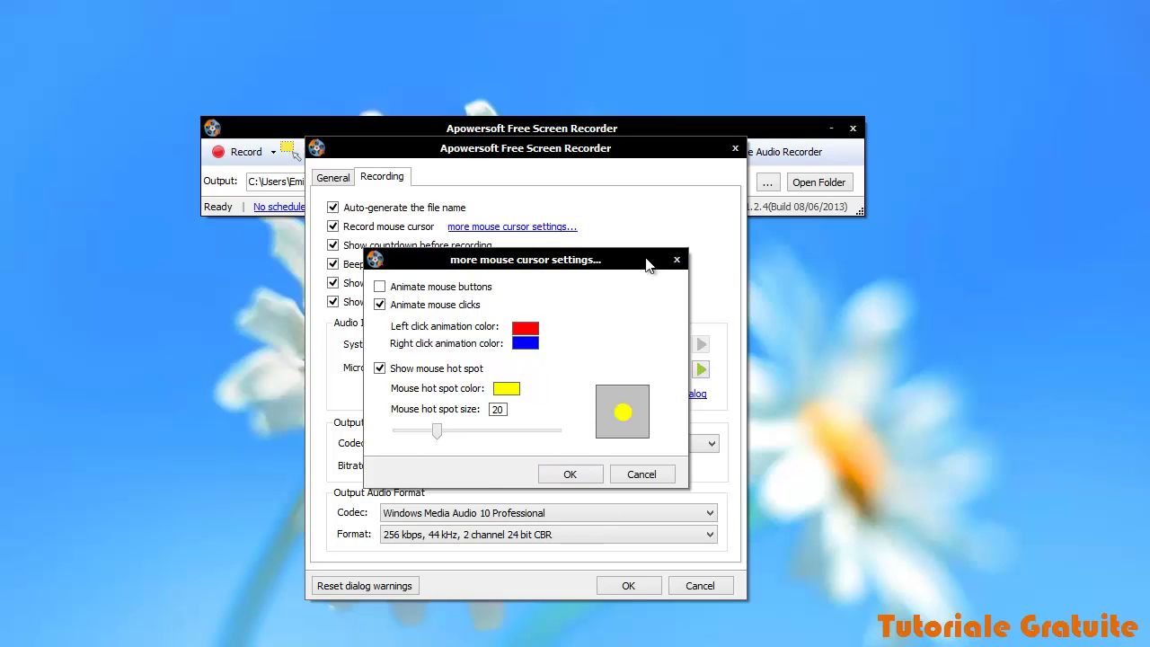
{"action": "left_click_drag", "start_coordinate": [647, 263], "coordinate": [958, 264]}
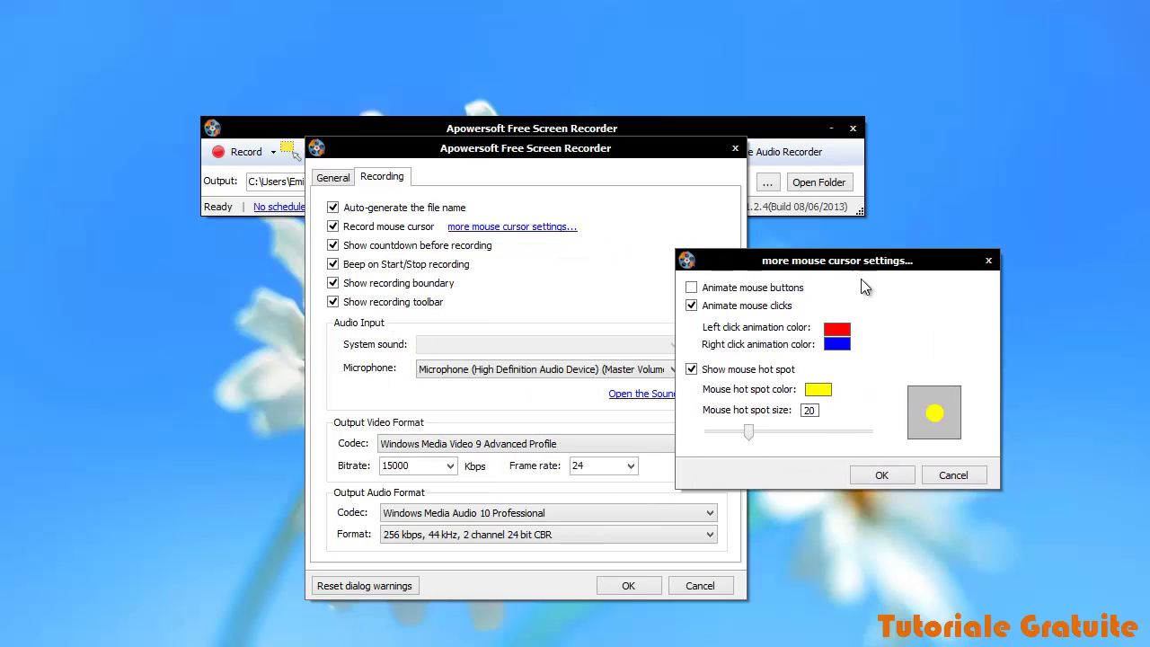
{"action": "left_click", "coordinate": [878, 476]}
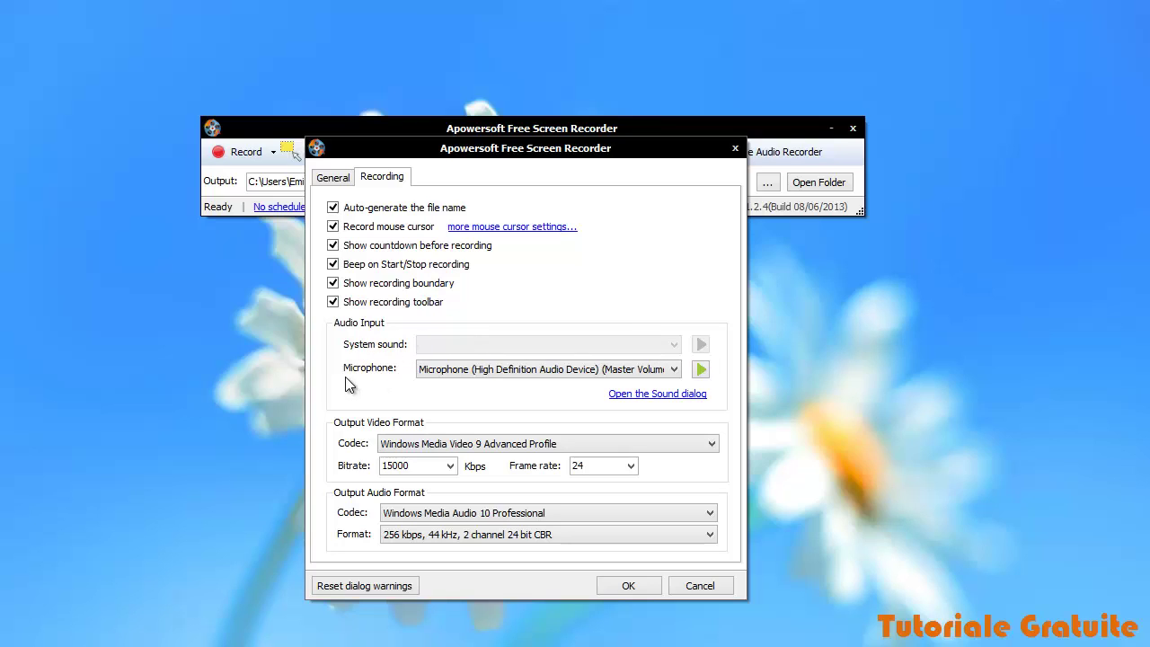
Review the available microphones and choose Microphone (High Definition Audio Device) as the microphone input.
{"action": "left_click", "coordinate": [674, 370]}
{"action": "left_click", "coordinate": [676, 369]}
{"action": "left_click", "coordinate": [585, 370]}
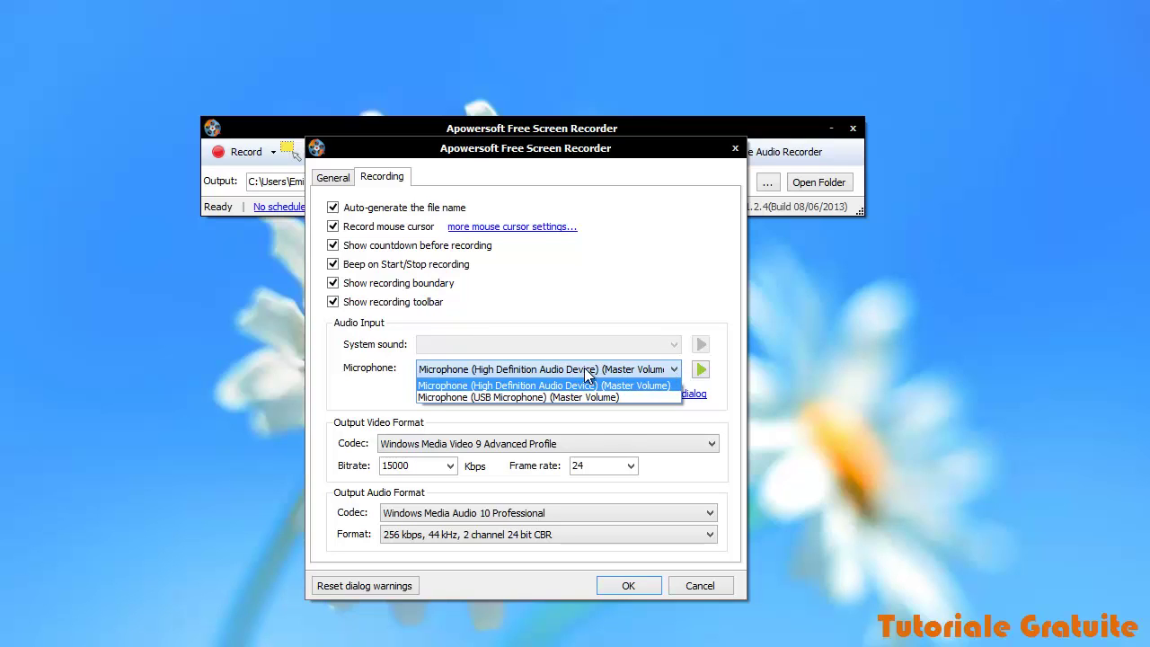
{"action": "left_click", "coordinate": [444, 385]}
{"action": "left_click", "coordinate": [512, 369]}
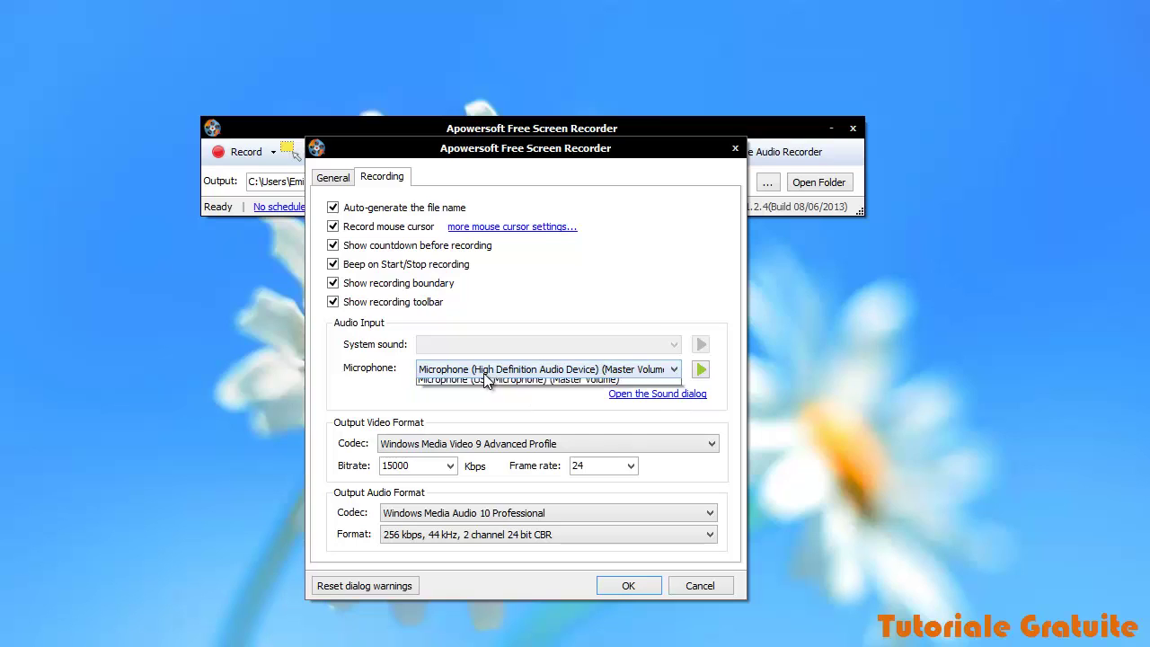
{"action": "left_click", "coordinate": [557, 385]}
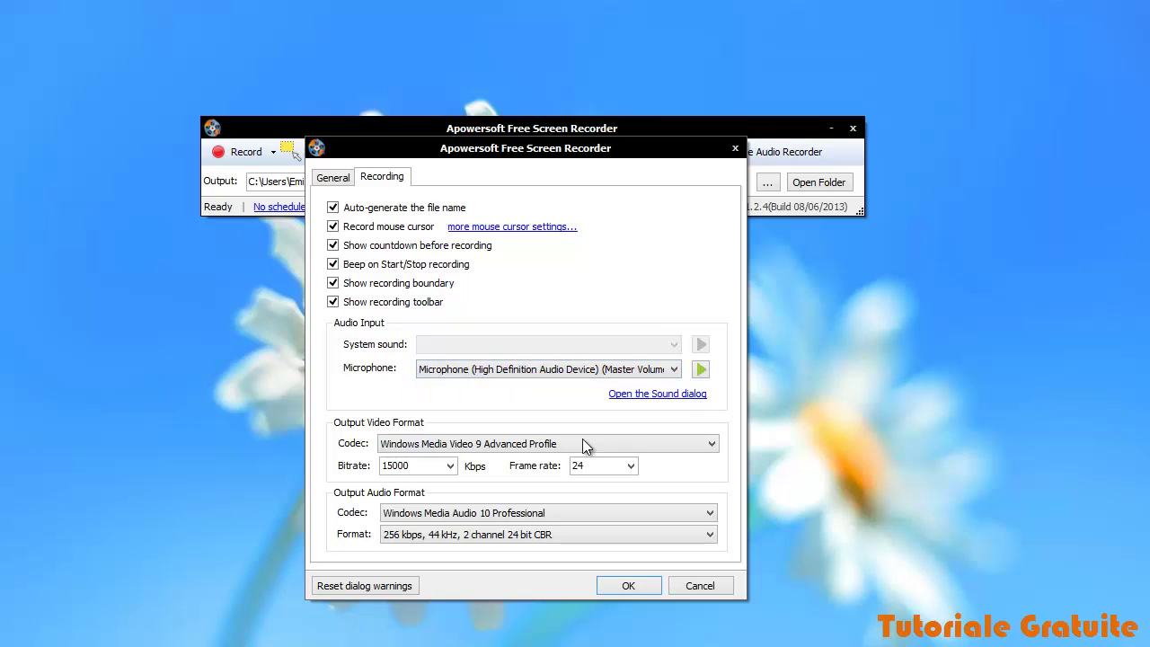
{"action": "left_click", "coordinate": [500, 373]}
{"action": "left_click", "coordinate": [503, 385]}
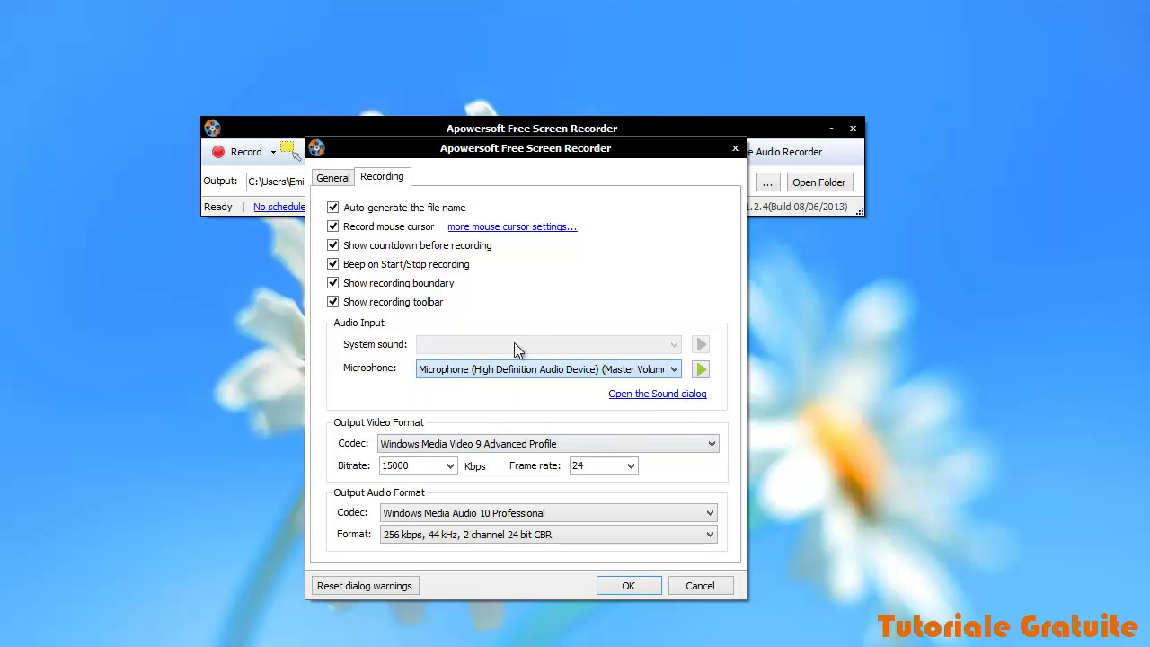
Review the video codecs, keeping Windows Media Video 9 Advanced Profile, and set the output video frame rate to 60.
{"action": "left_click", "coordinate": [560, 444]}
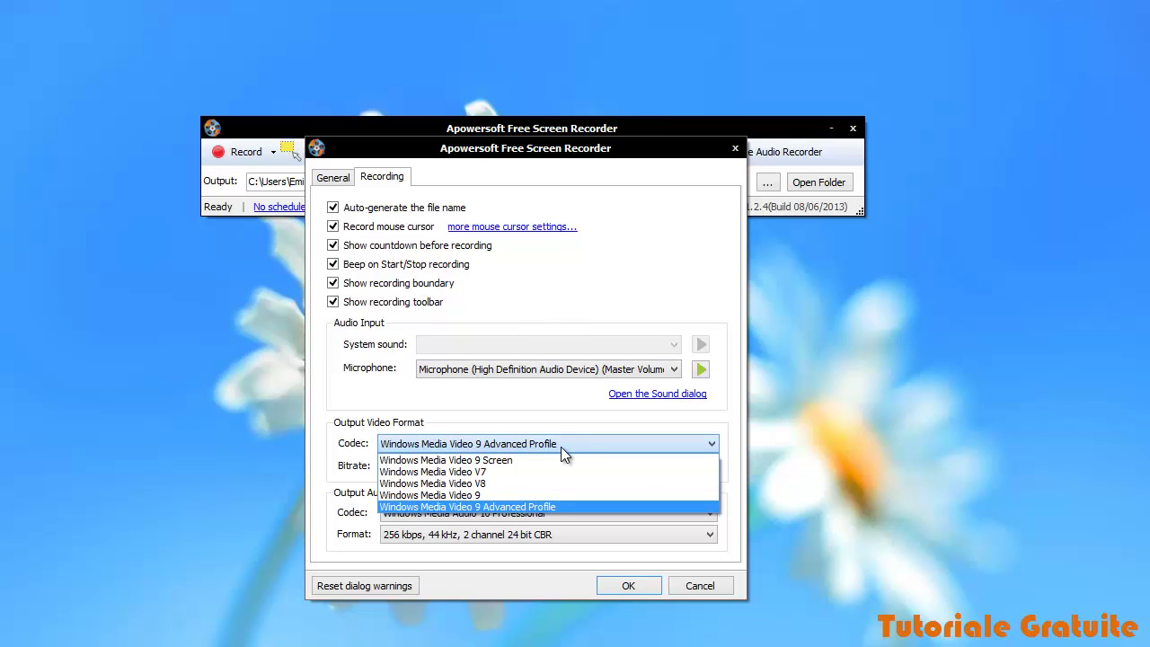
{"action": "left_click", "coordinate": [561, 446]}
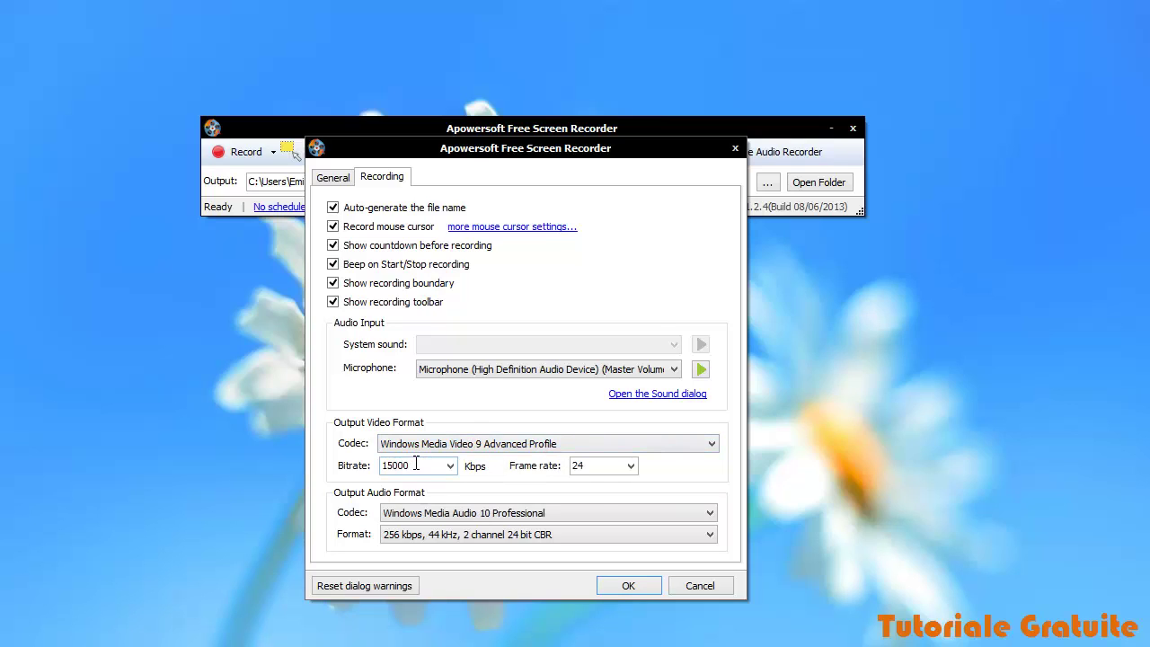
{"action": "left_click", "coordinate": [633, 466]}
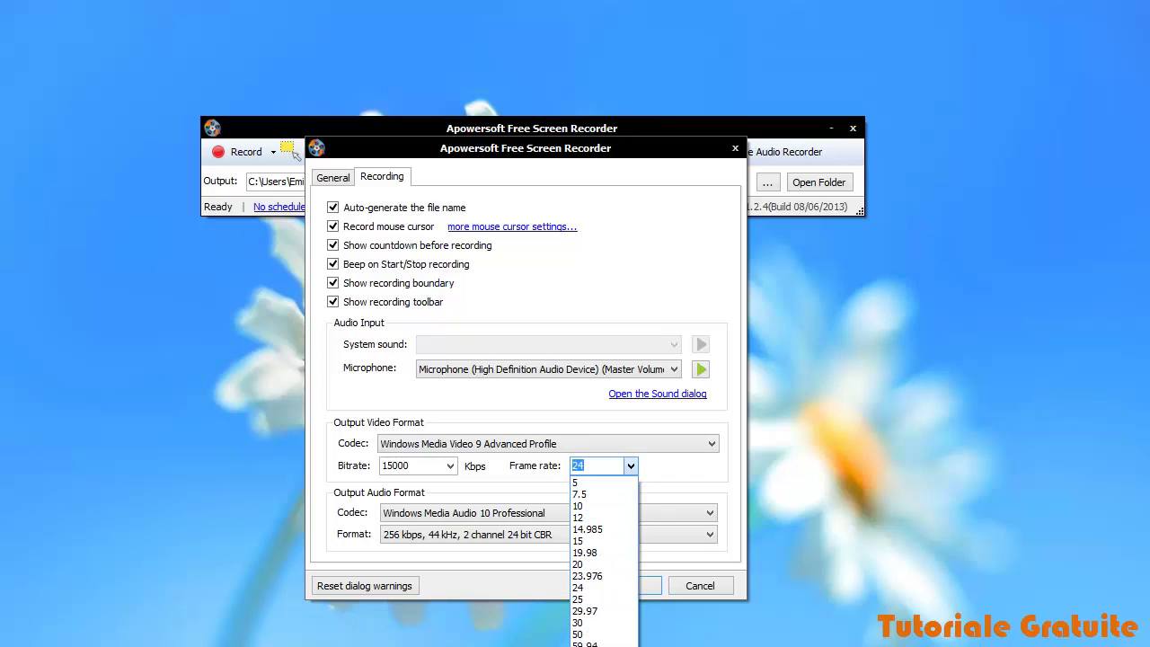
{"action": "left_click", "coordinate": [582, 645]}
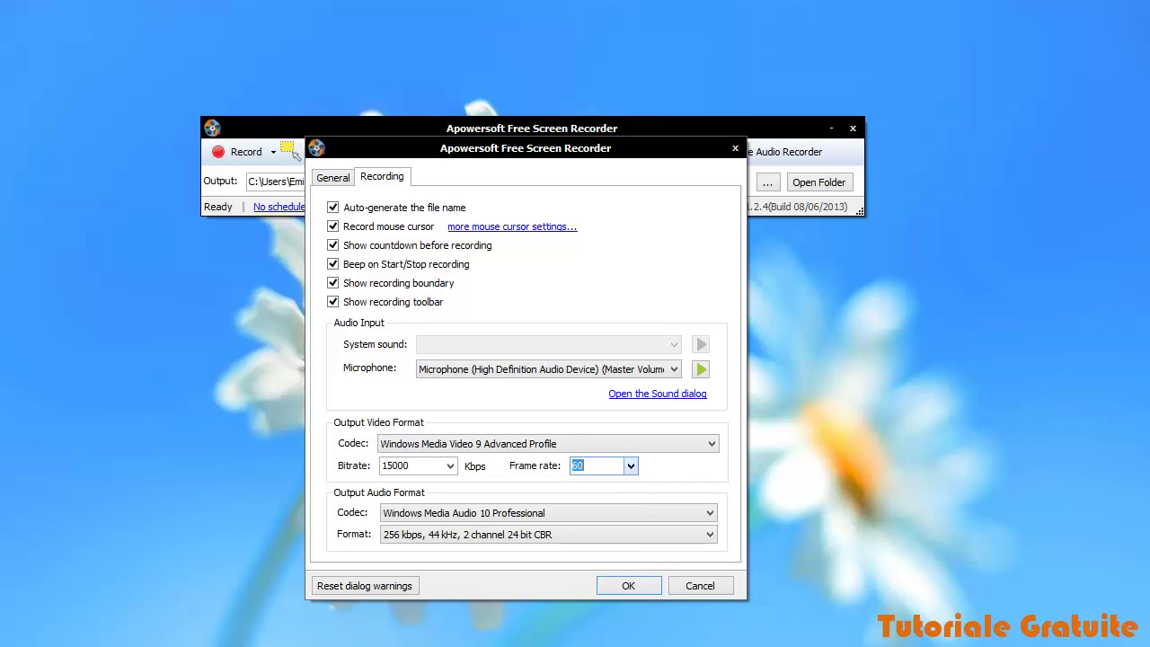
{"action": "left_click", "coordinate": [631, 467]}
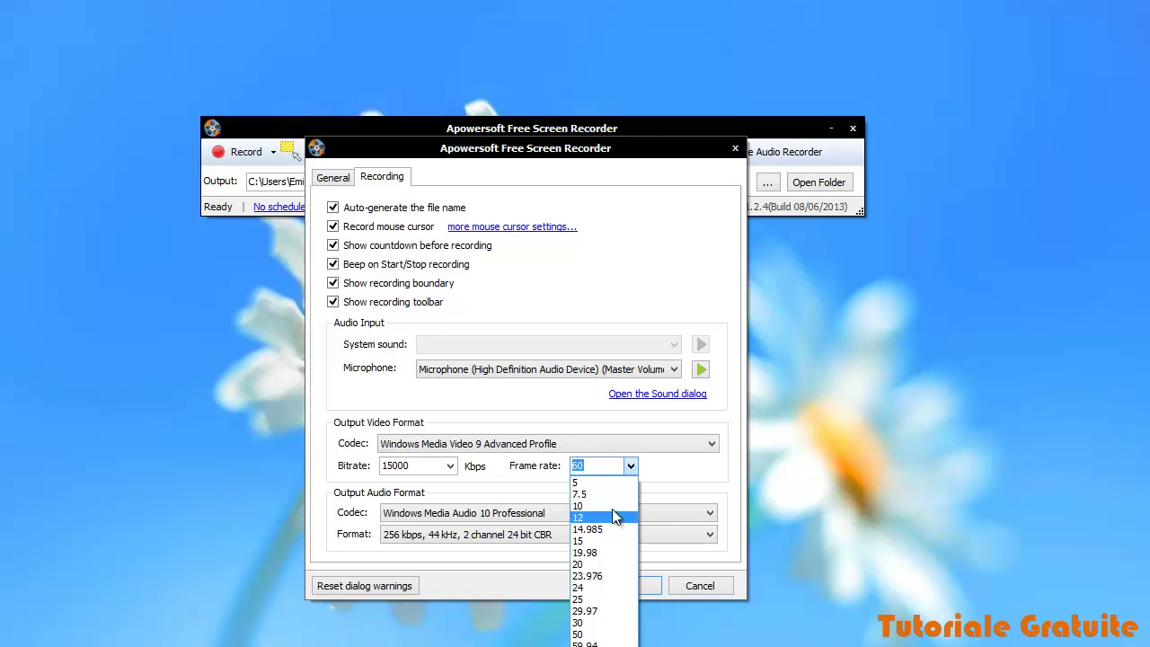
{"action": "left_click", "coordinate": [683, 476]}
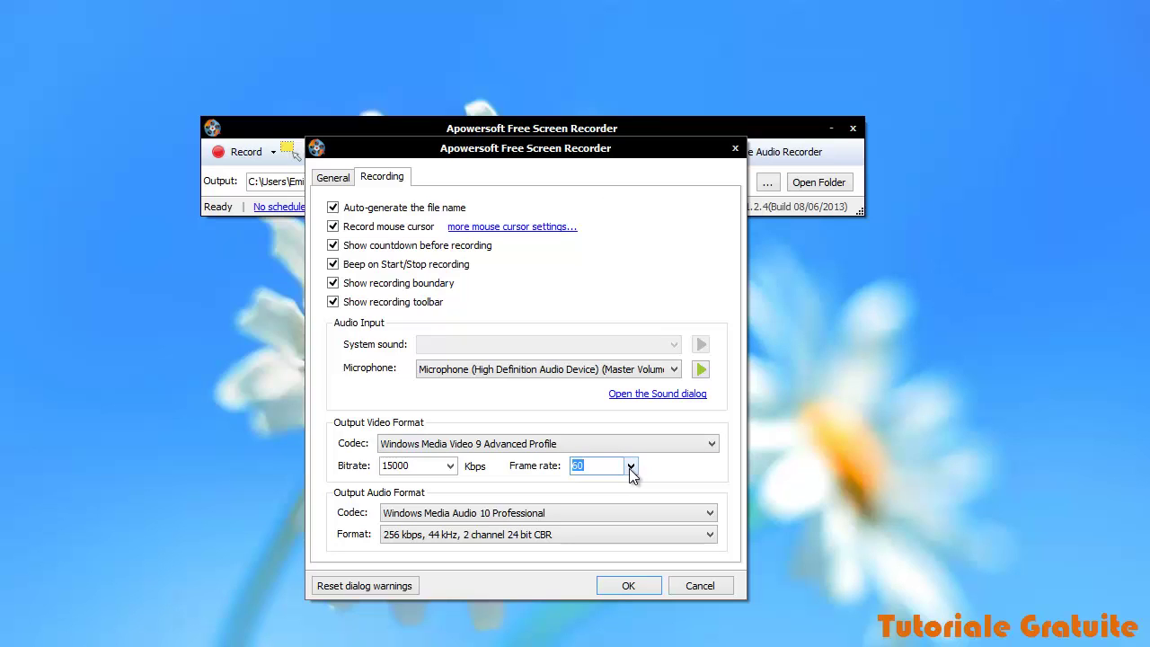
Review the audio formats and codecs, keep Windows Media Audio 10 Professional, and accept the recording options.
{"action": "left_click", "coordinate": [603, 534]}
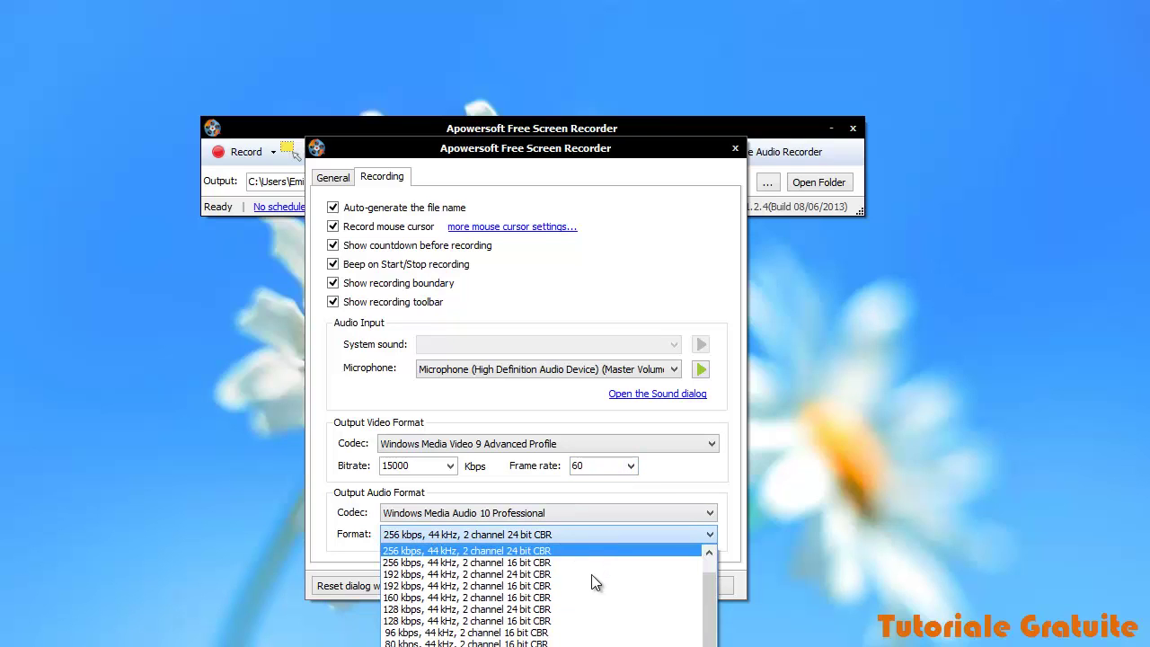
{"action": "left_click", "coordinate": [356, 533]}
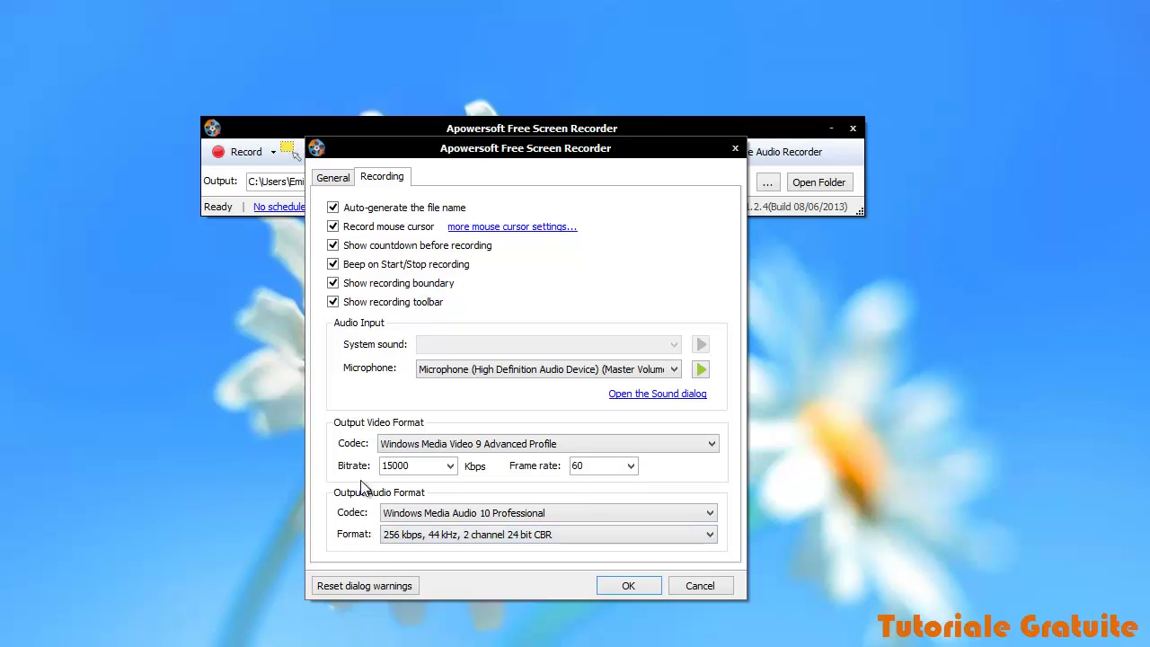
{"action": "left_click", "coordinate": [439, 513]}
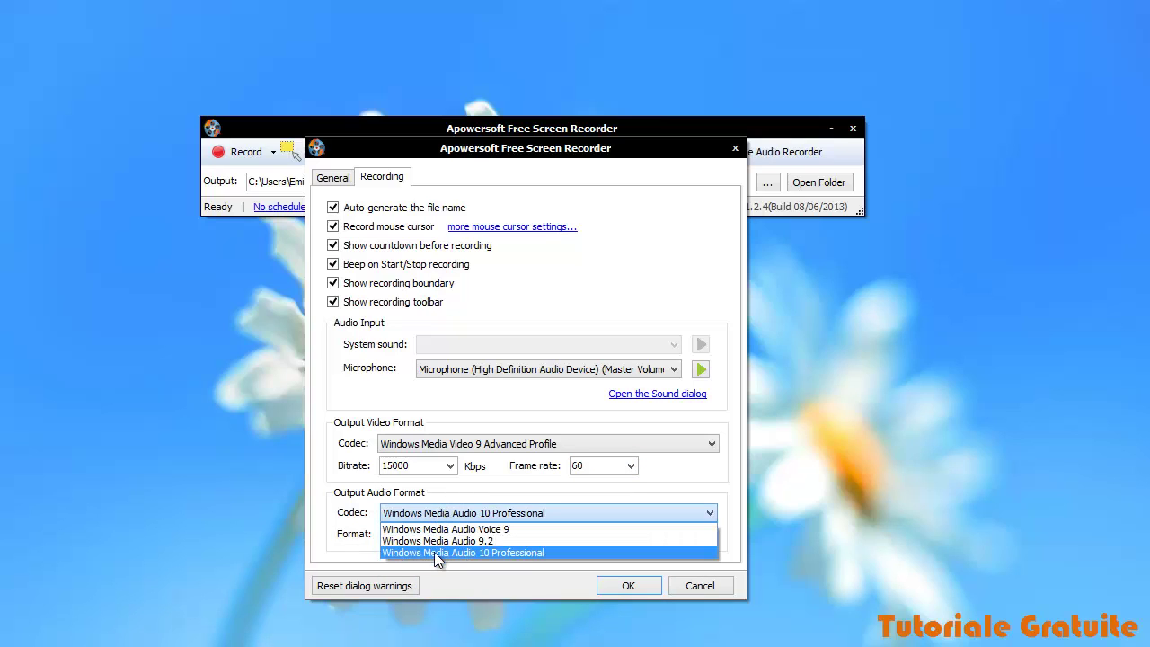
{"action": "left_click", "coordinate": [434, 551]}
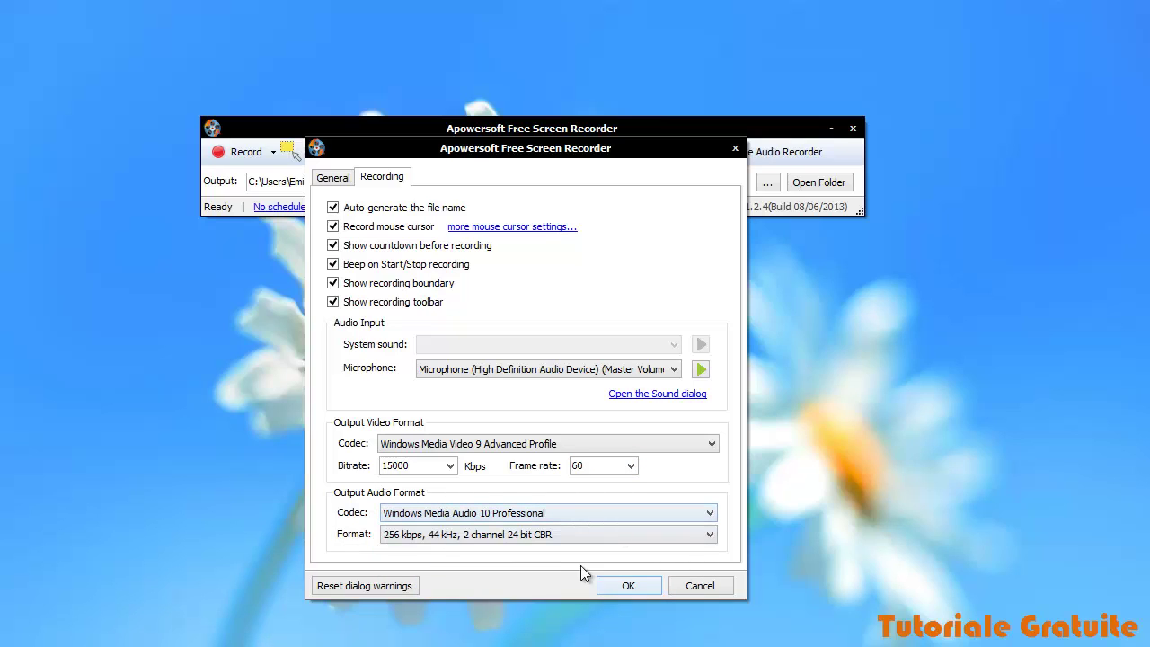
{"action": "left_click", "coordinate": [629, 585]}
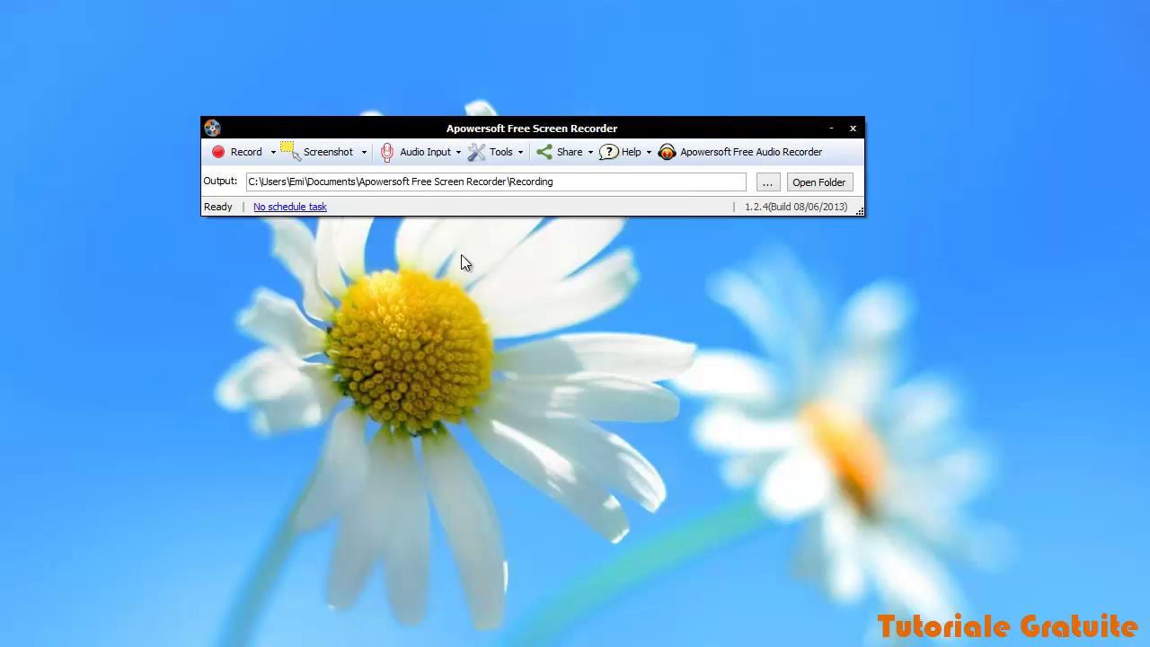
Look through the recorder's available tools and the social networks offered for sharing.
{"action": "left_click", "coordinate": [490, 152]}
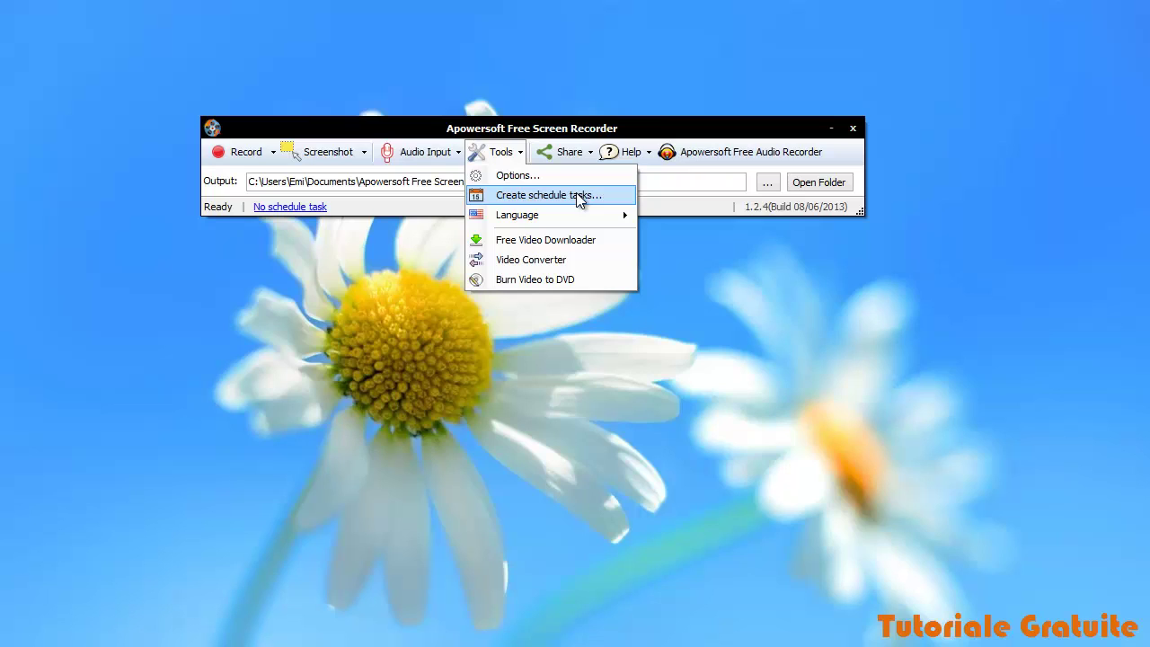
{"action": "left_click", "coordinate": [664, 537]}
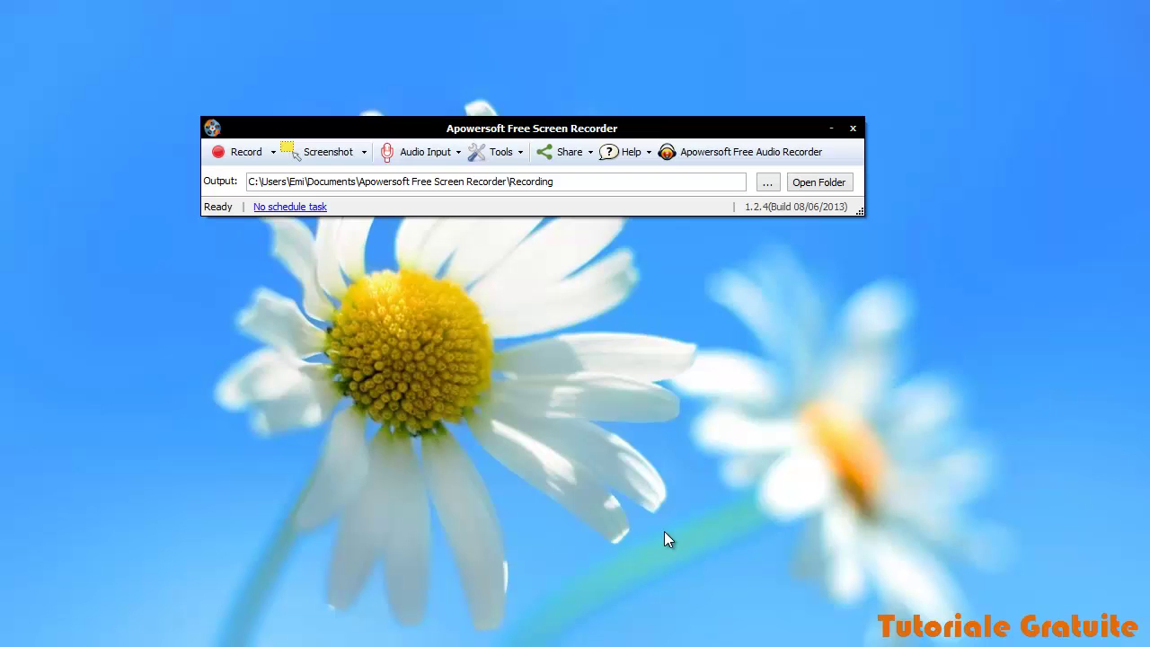
{"action": "left_click", "coordinate": [500, 151]}
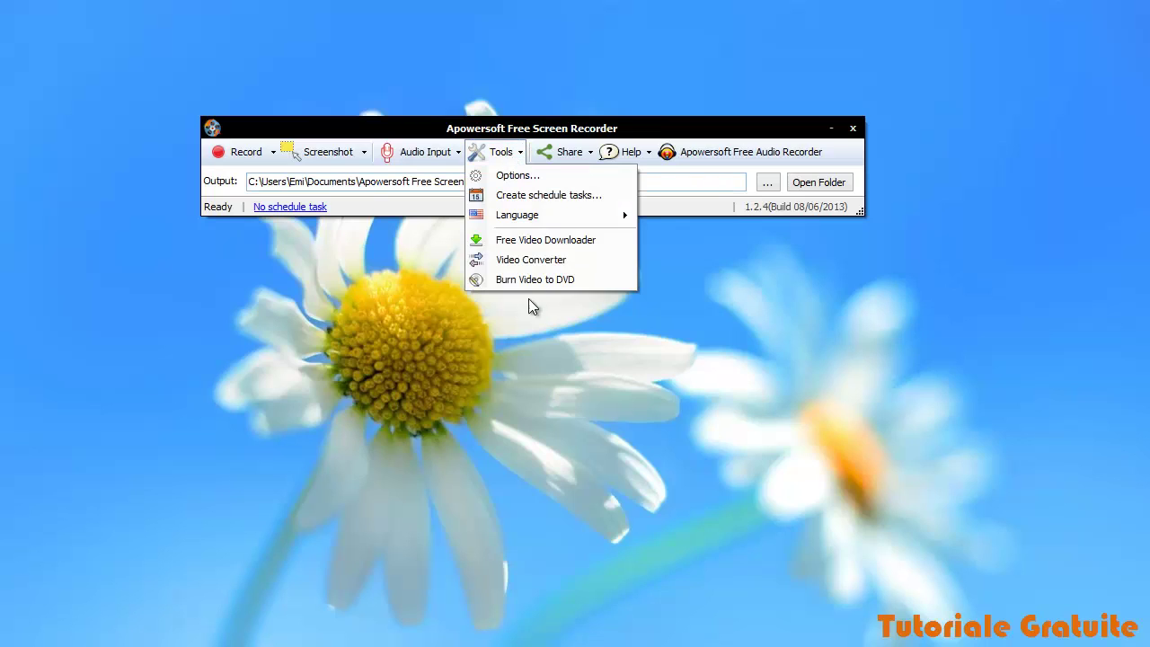
{"action": "mouse_move", "coordinate": [507, 217]}
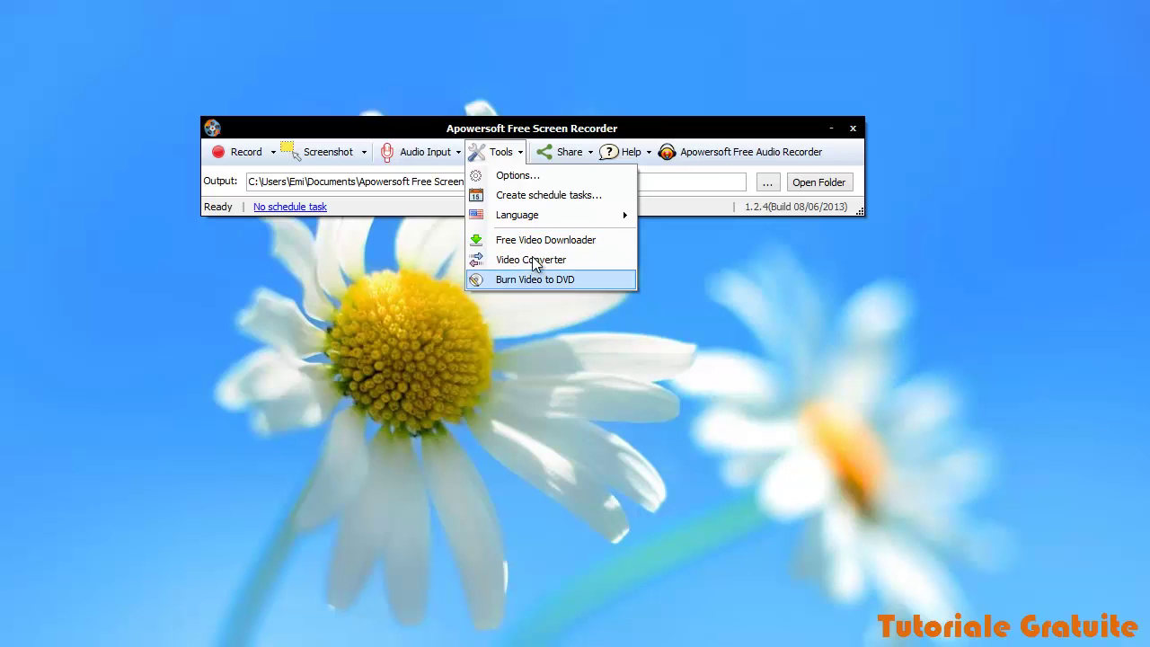
{"action": "left_click", "coordinate": [378, 496]}
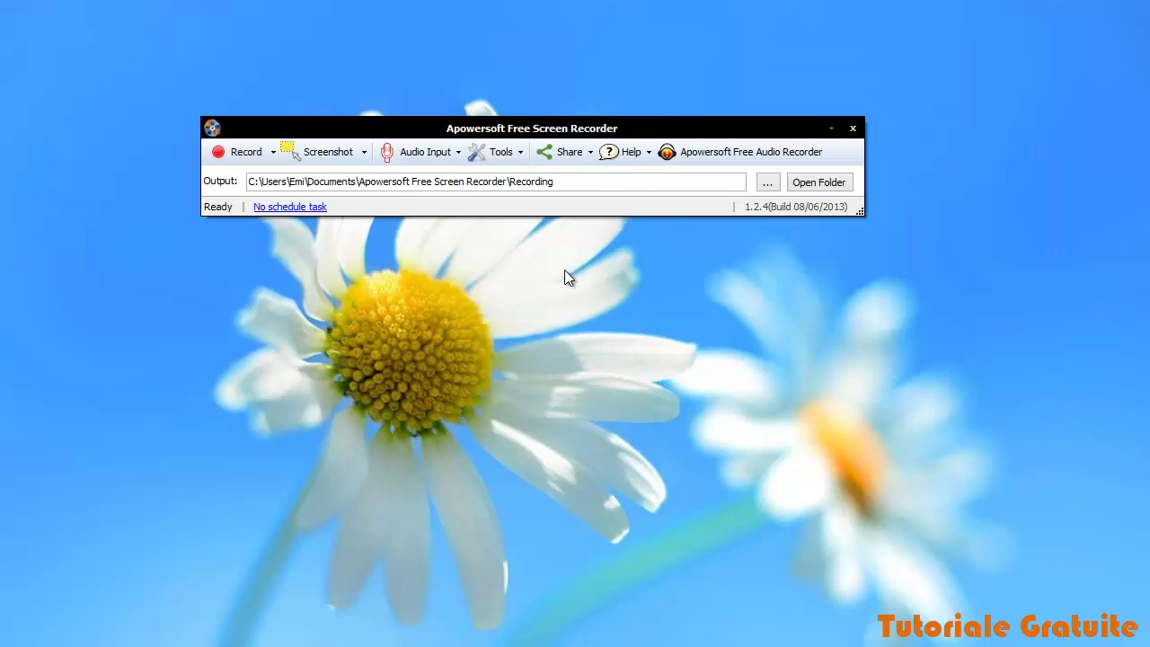
{"action": "left_click", "coordinate": [587, 149]}
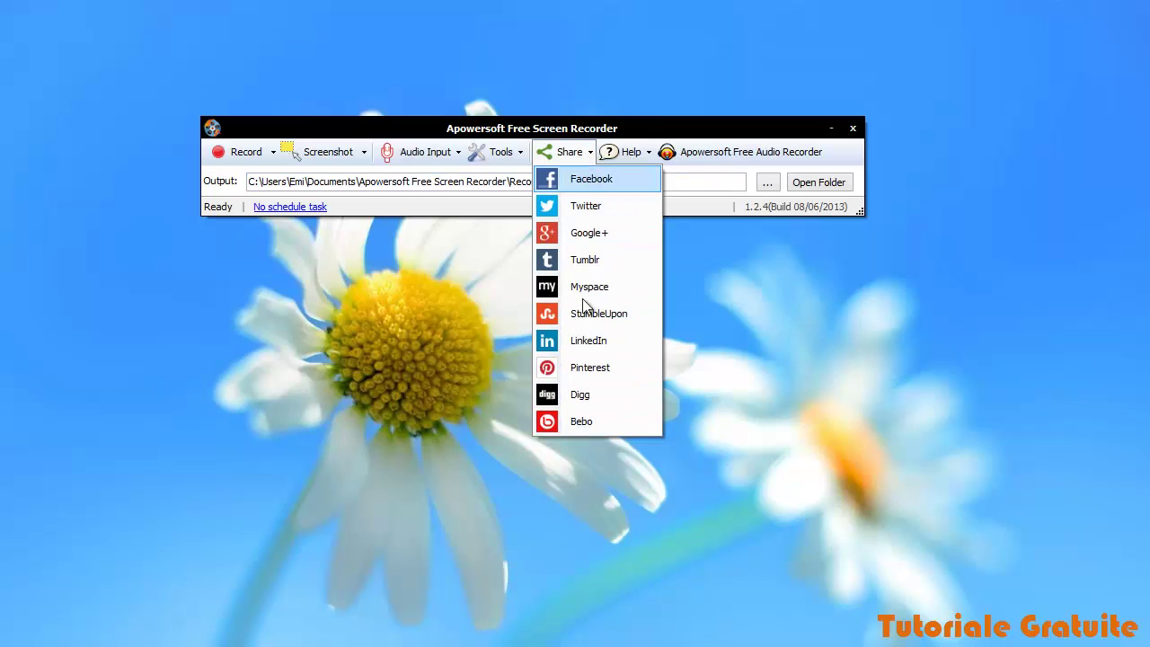
{"action": "left_click", "coordinate": [437, 313]}
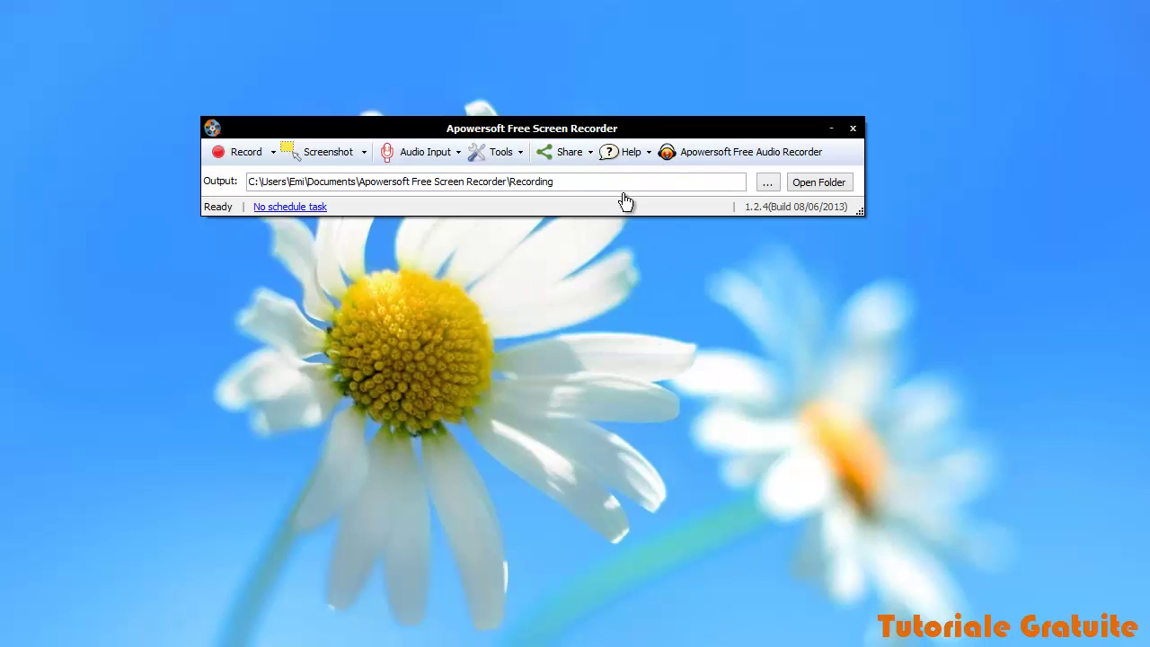
View the recorder's About information, reposition its window and close it.
{"action": "left_click", "coordinate": [648, 155]}
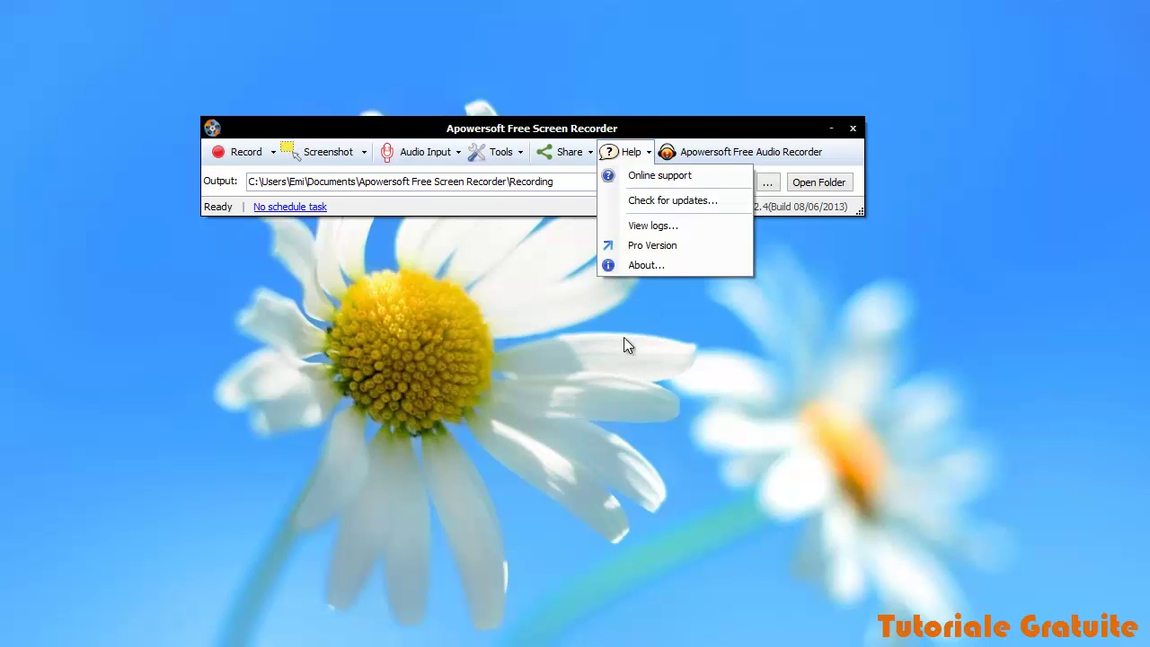
{"action": "left_click", "coordinate": [643, 266]}
{"action": "left_click_drag", "start_coordinate": [520, 120], "coordinate": [464, 342]}
{"action": "left_click", "coordinate": [643, 448]}
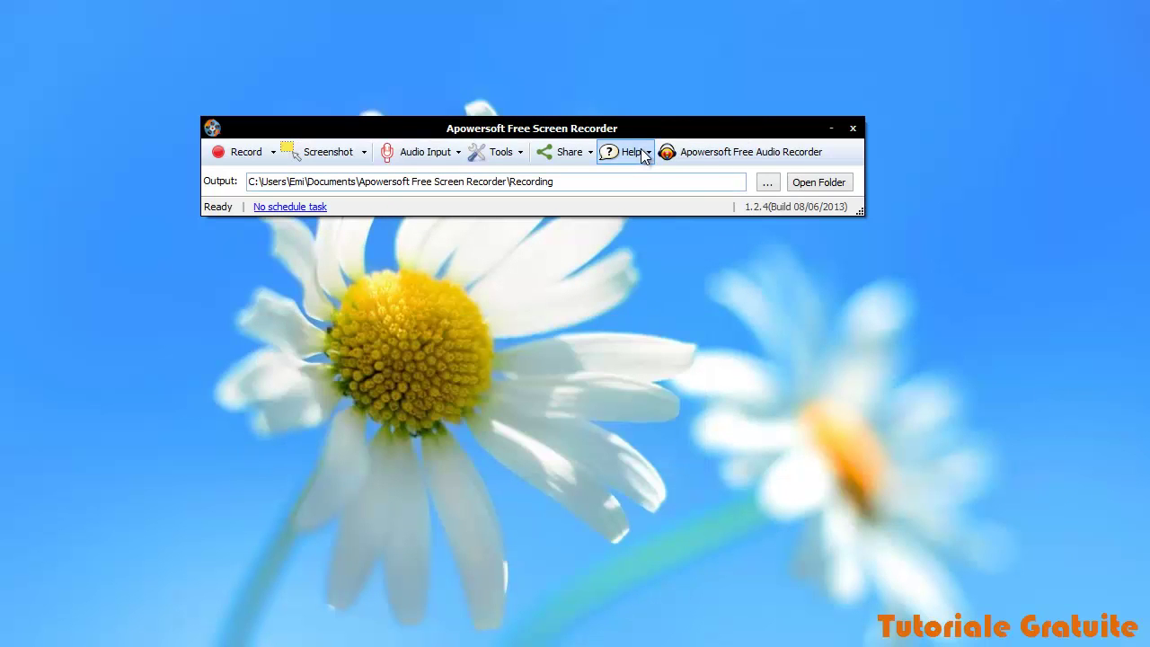
Check for program updates, dismiss the result, and try to open the Apowersoft Free Audio Recorder.
{"action": "left_click", "coordinate": [630, 151]}
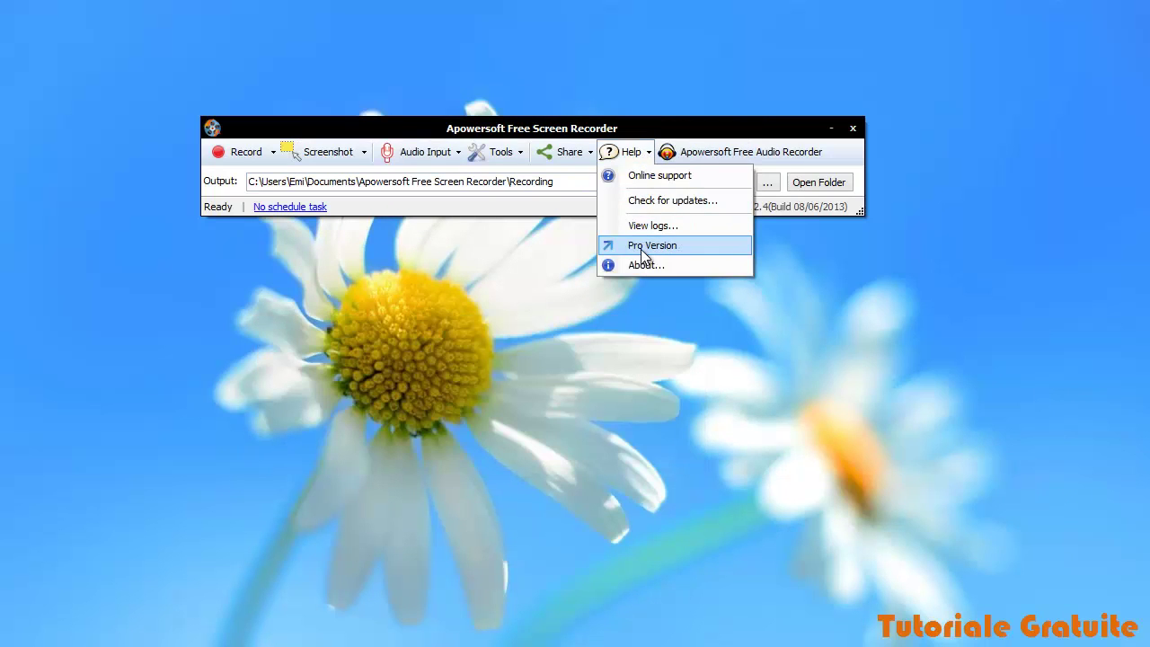
{"action": "left_click", "coordinate": [664, 202]}
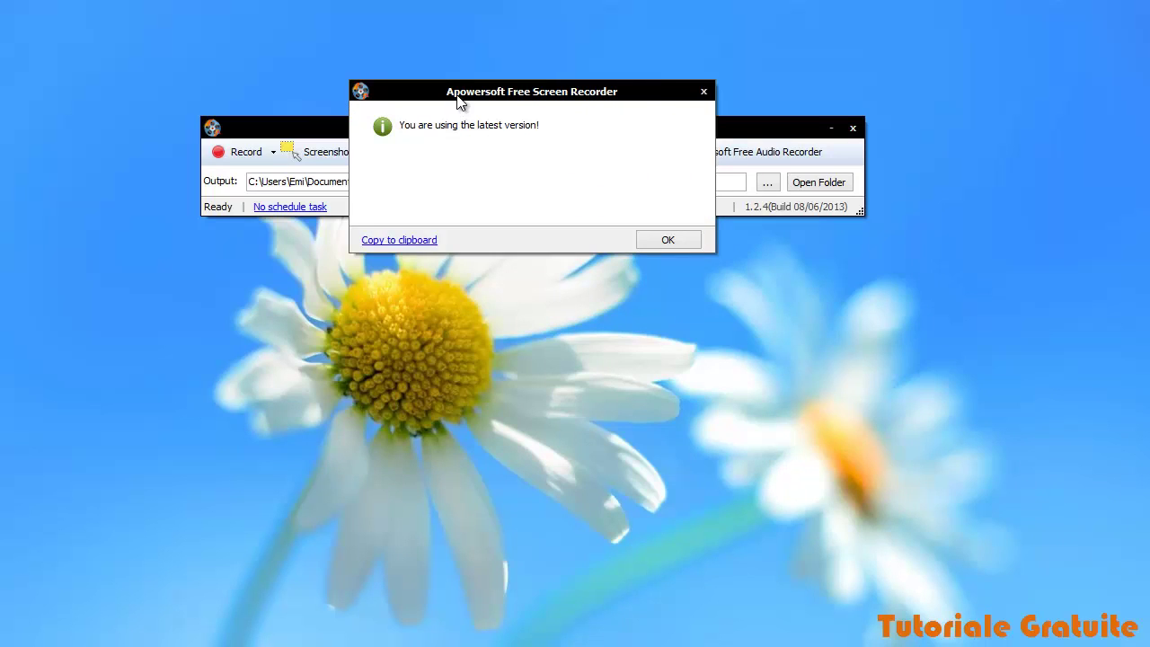
{"action": "left_click_drag", "start_coordinate": [458, 94], "coordinate": [572, 346]}
{"action": "left_click", "coordinate": [572, 345]}
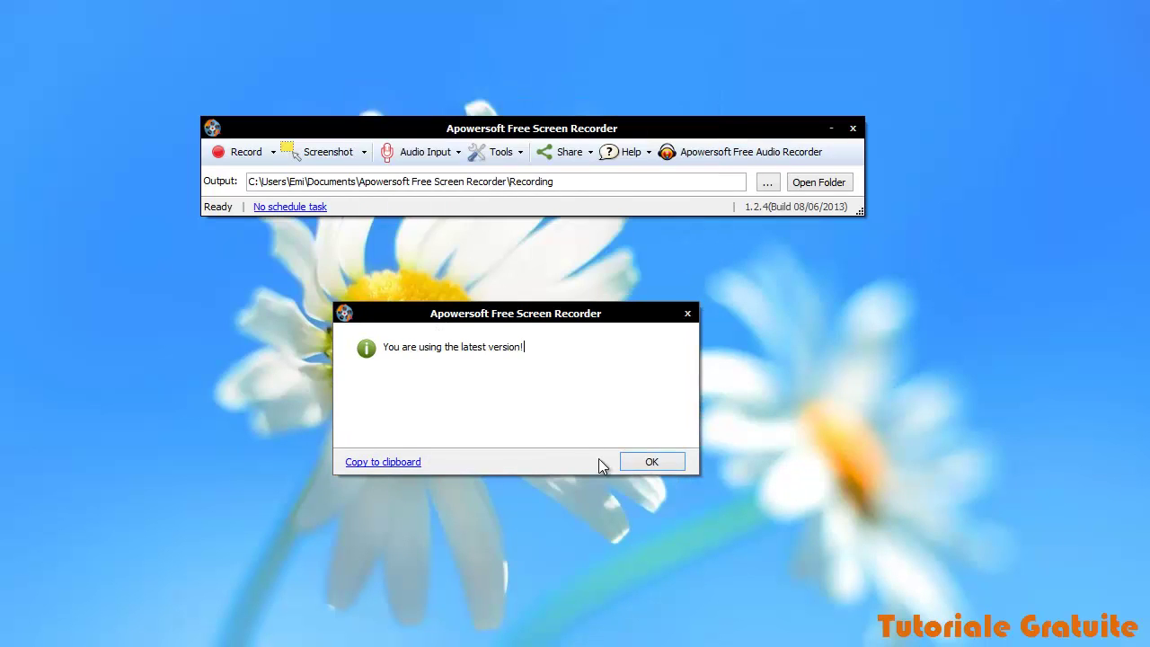
{"action": "left_click", "coordinate": [637, 462]}
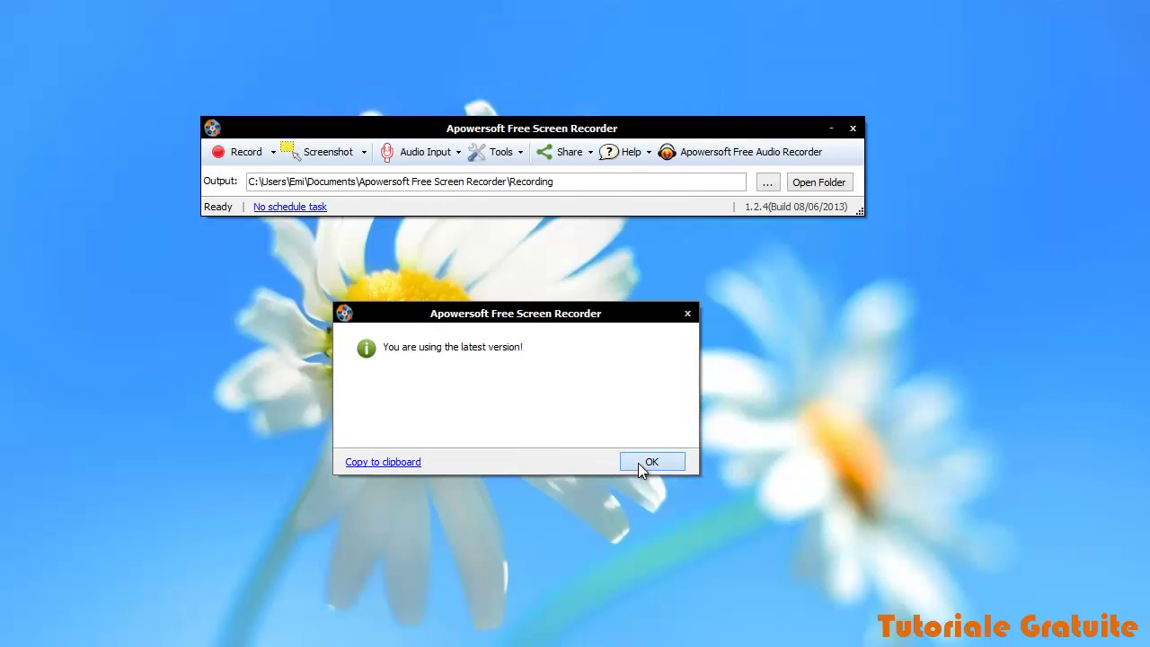
{"action": "left_click", "coordinate": [698, 158]}
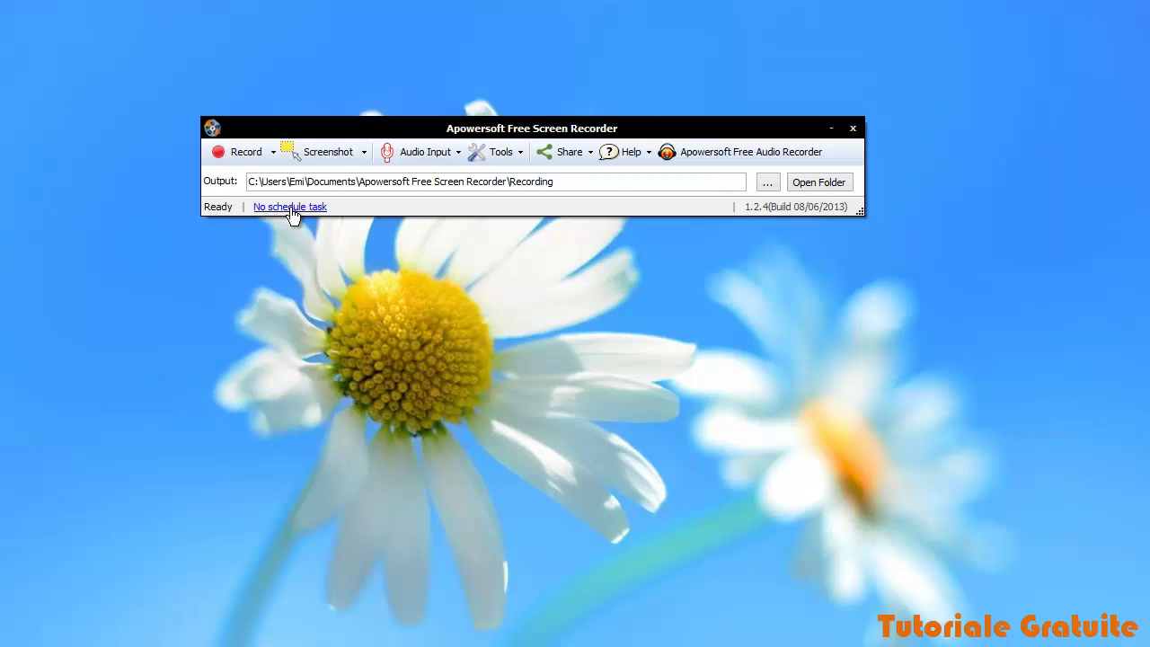
Set the recording output folder to Desktop, then open that folder to inspect it and close it again.
{"action": "left_click", "coordinate": [771, 183]}
{"action": "left_click", "coordinate": [496, 360]}
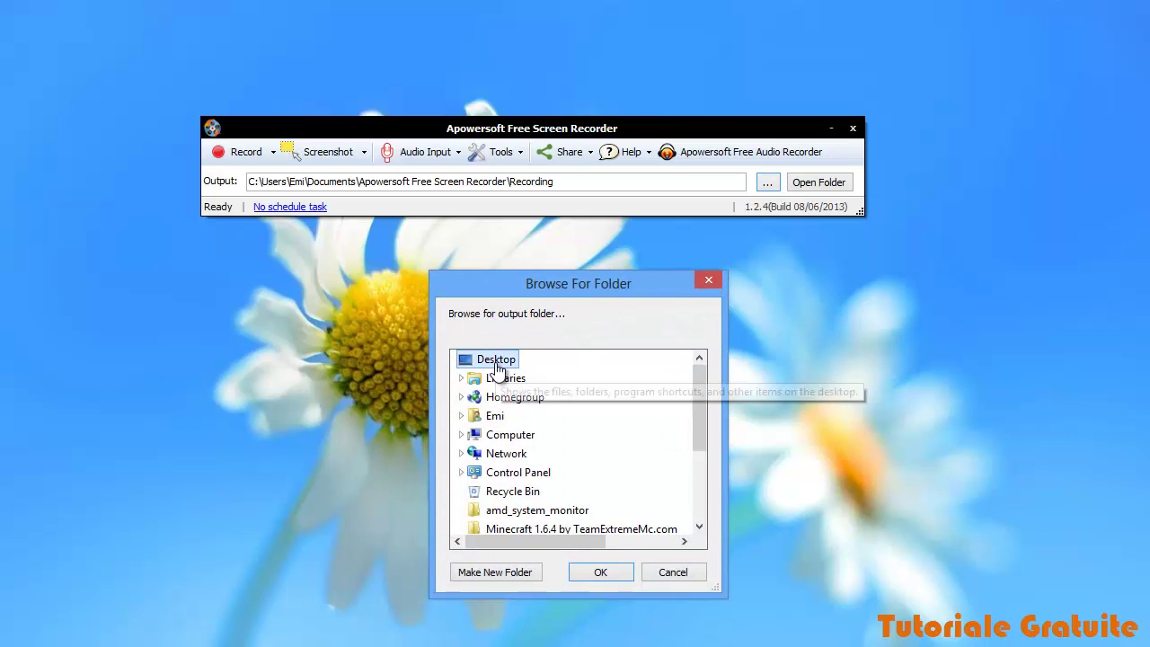
{"action": "left_click", "coordinate": [595, 572]}
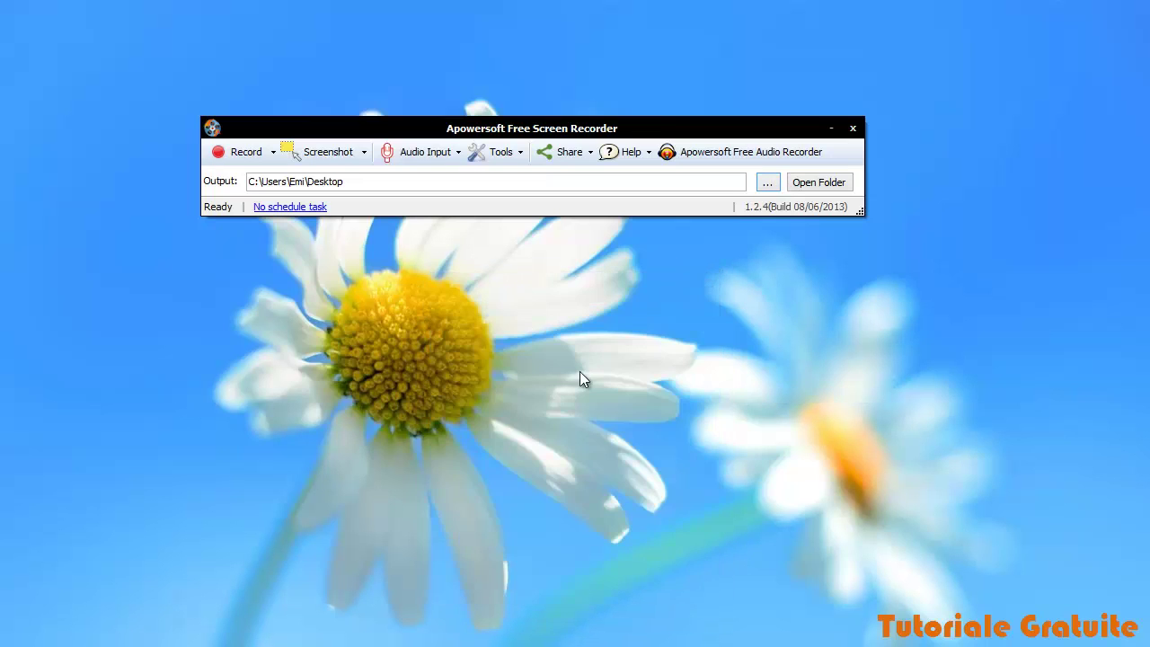
{"action": "left_click", "coordinate": [793, 185]}
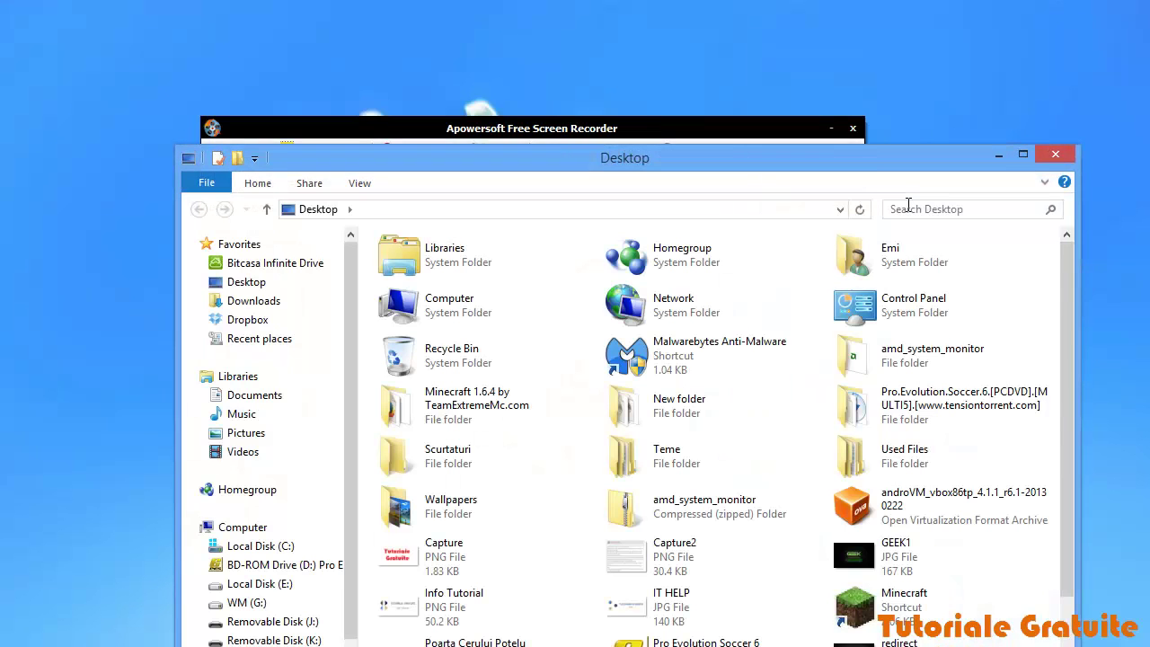
{"action": "left_click", "coordinate": [1054, 155]}
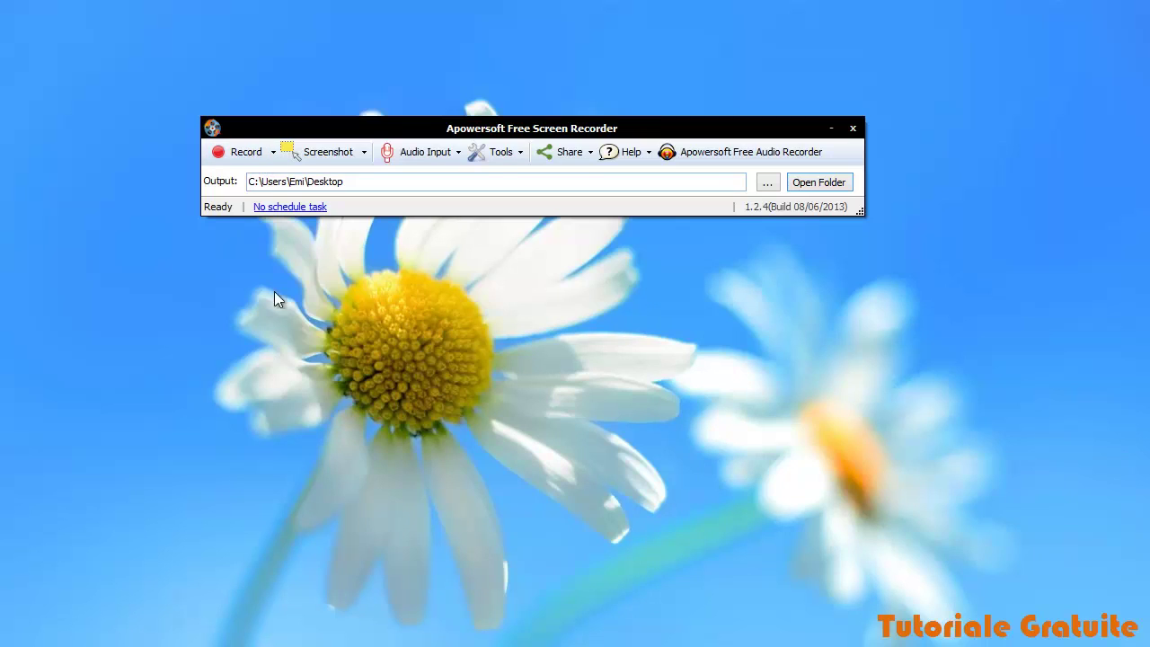
Start a region recording and select a screen area of about 1128 by 558 pixels.
{"action": "left_click", "coordinate": [273, 154]}
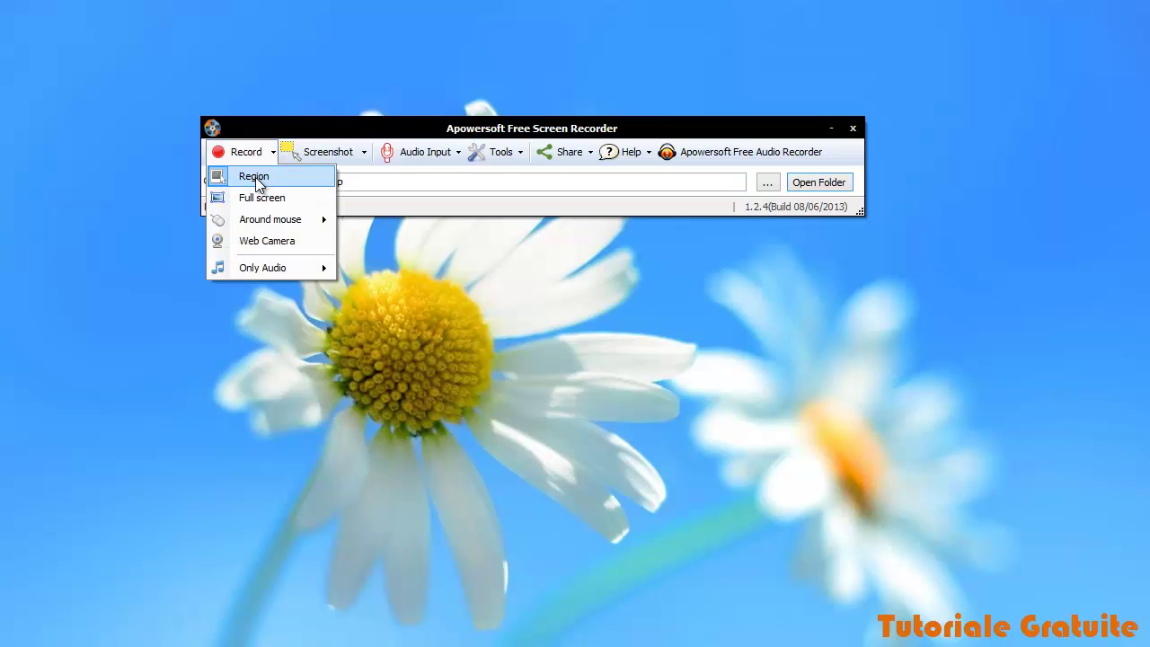
{"action": "left_click", "coordinate": [255, 177]}
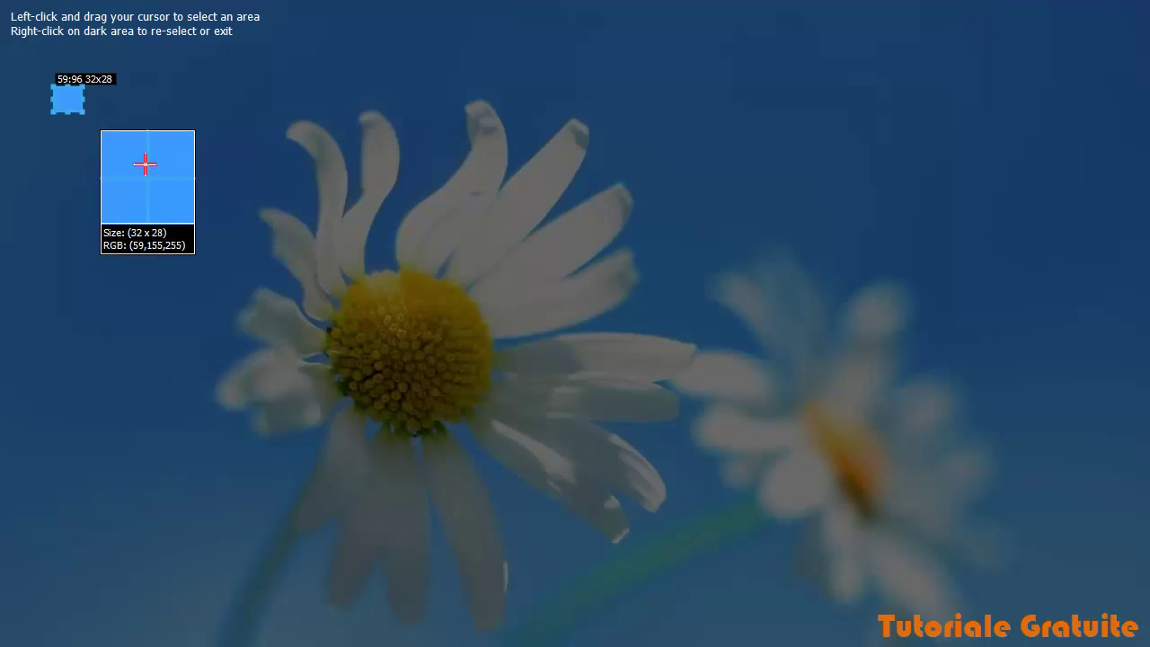
{"action": "left_click_drag", "start_coordinate": [82, 112], "coordinate": [1067, 588]}
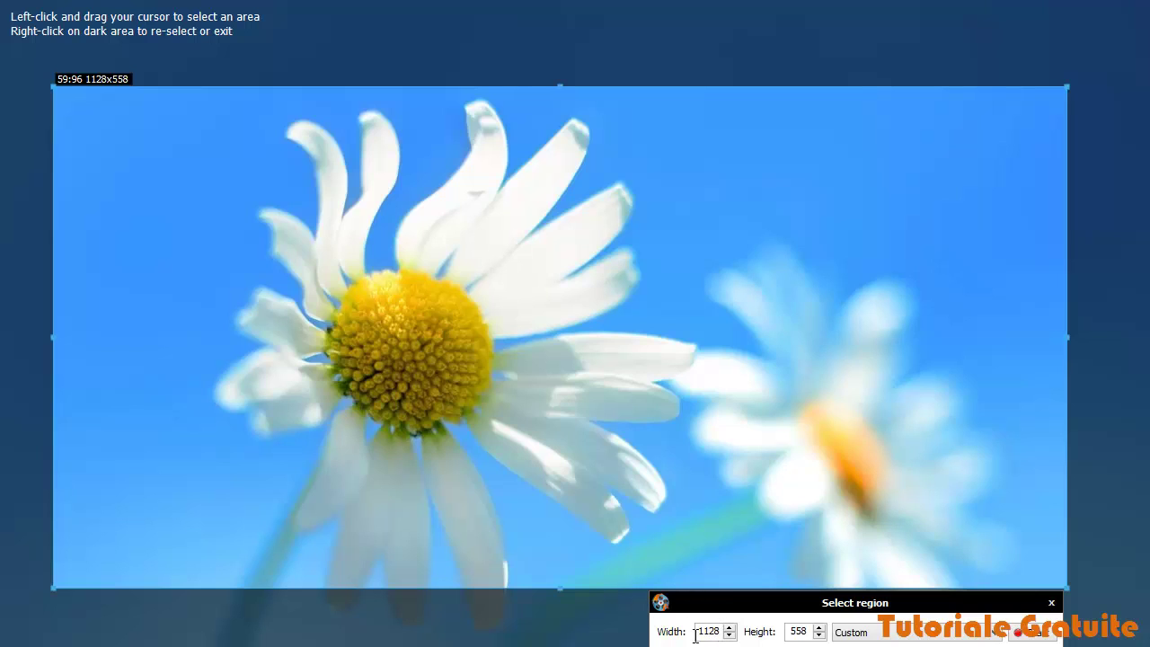
Set the capture region's width to 1200 and start recording, turning off future displays of the shortcut reminder.
{"action": "left_click_drag", "start_coordinate": [722, 632], "coordinate": [655, 634]}
{"action": "type", "text": "1"}
{"action": "key", "text": "BackSpace"}
{"action": "type", "text": "1200"}
{"action": "key", "text": "Return"}
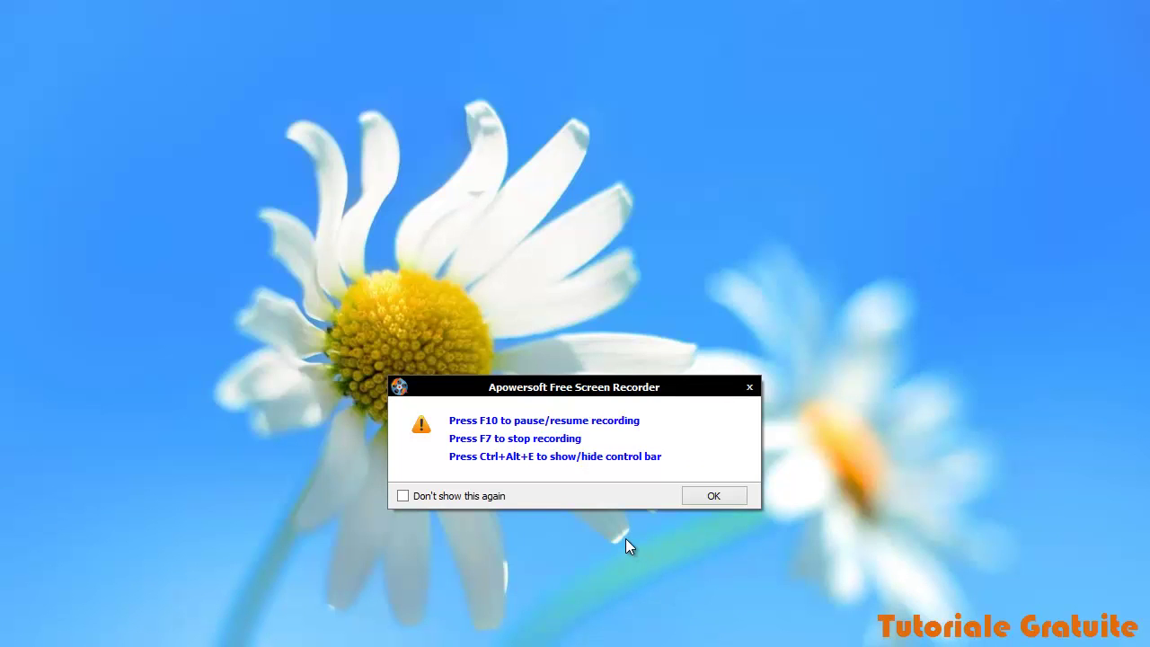
{"action": "left_click", "coordinate": [497, 498]}
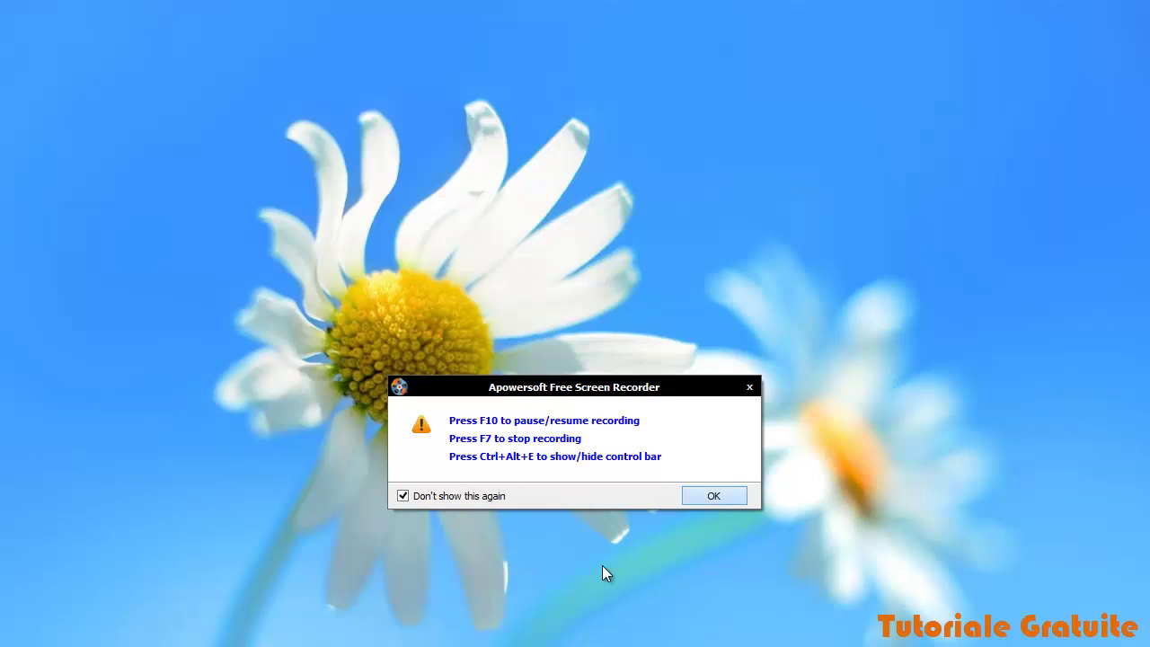
{"action": "key", "text": "Return"}
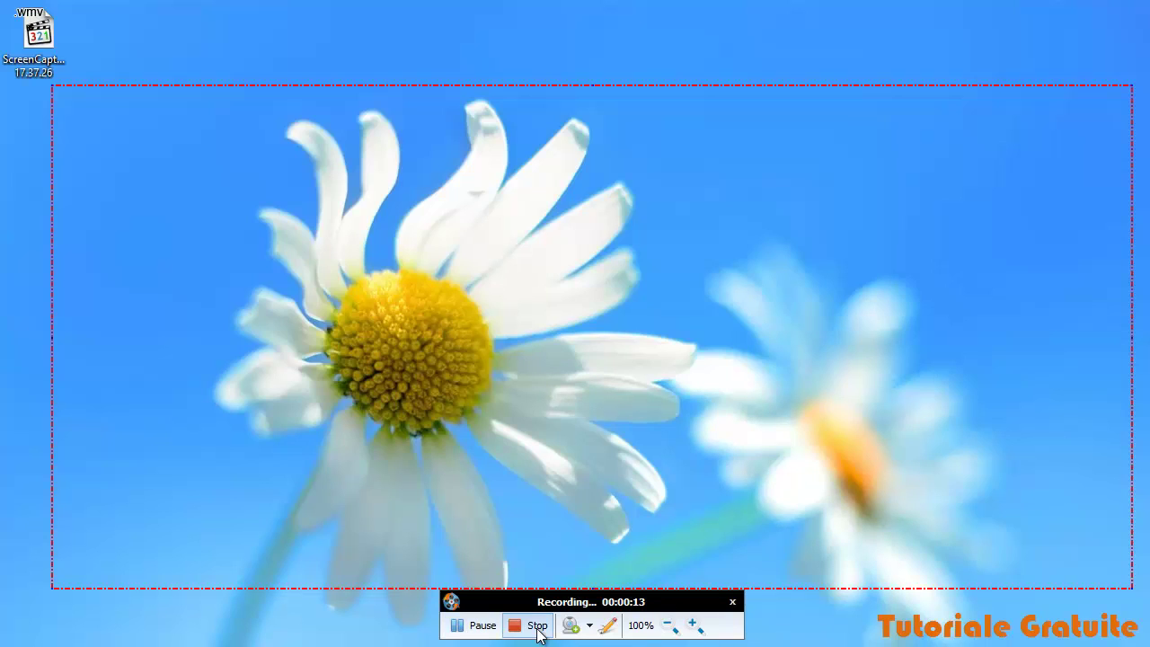
Check the webcam choices on the recording bar, then raise the recording zoom to 300% and reduce it to 200%.
{"action": "left_click", "coordinate": [590, 627]}
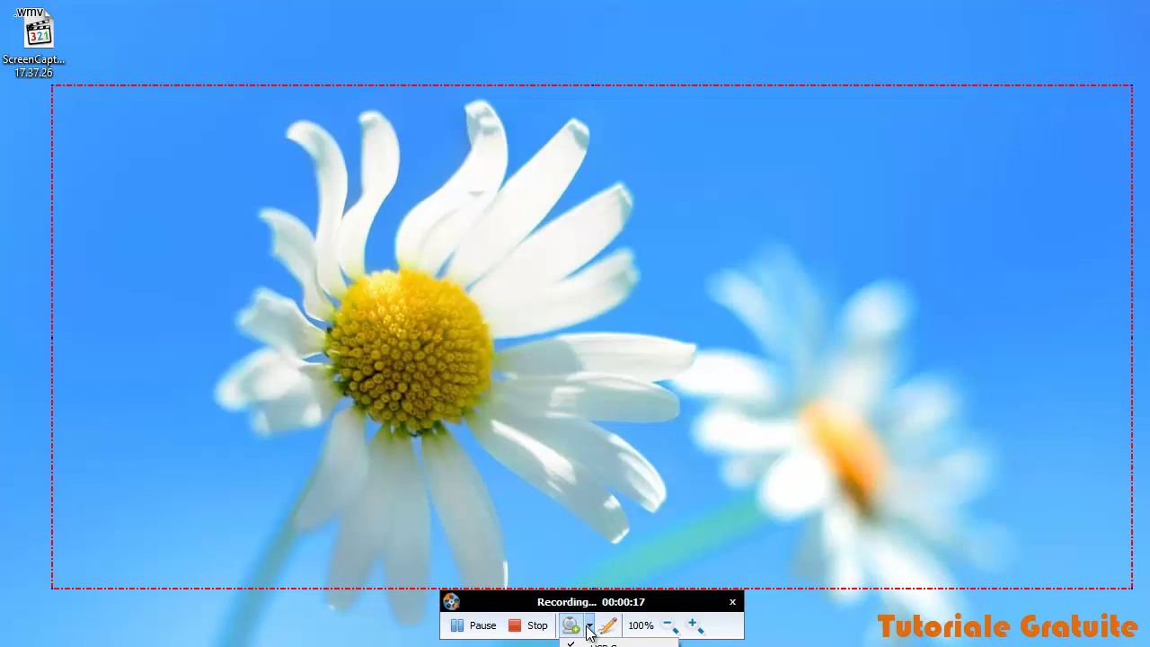
{"action": "left_click", "coordinate": [593, 605]}
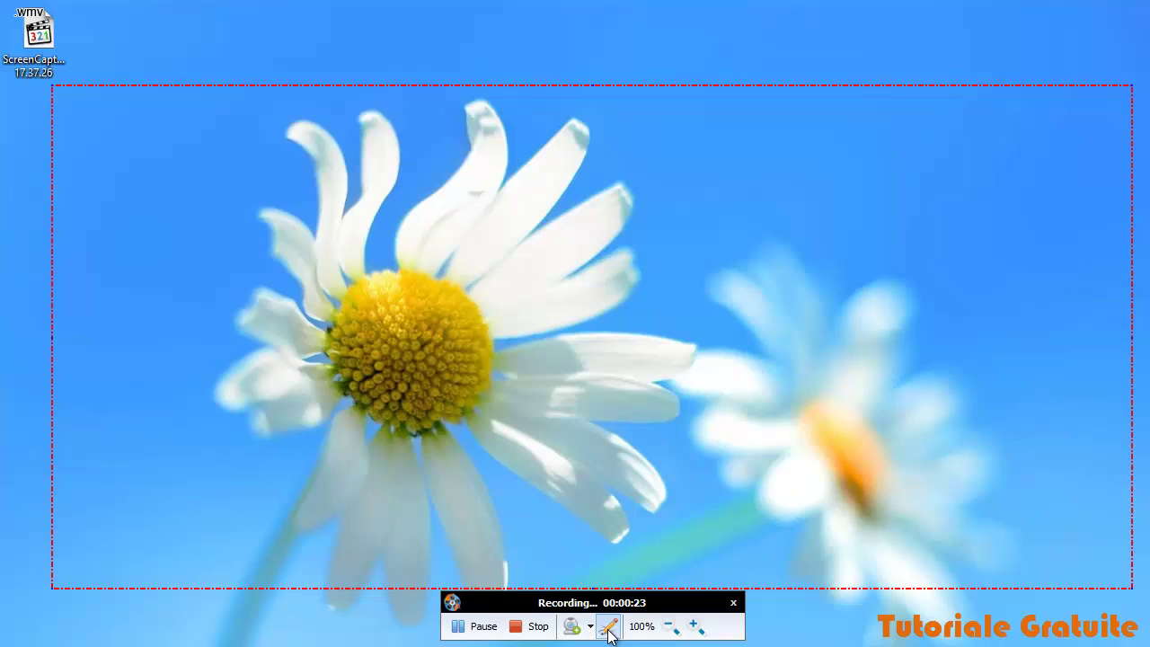
{"action": "left_click", "coordinate": [693, 628]}
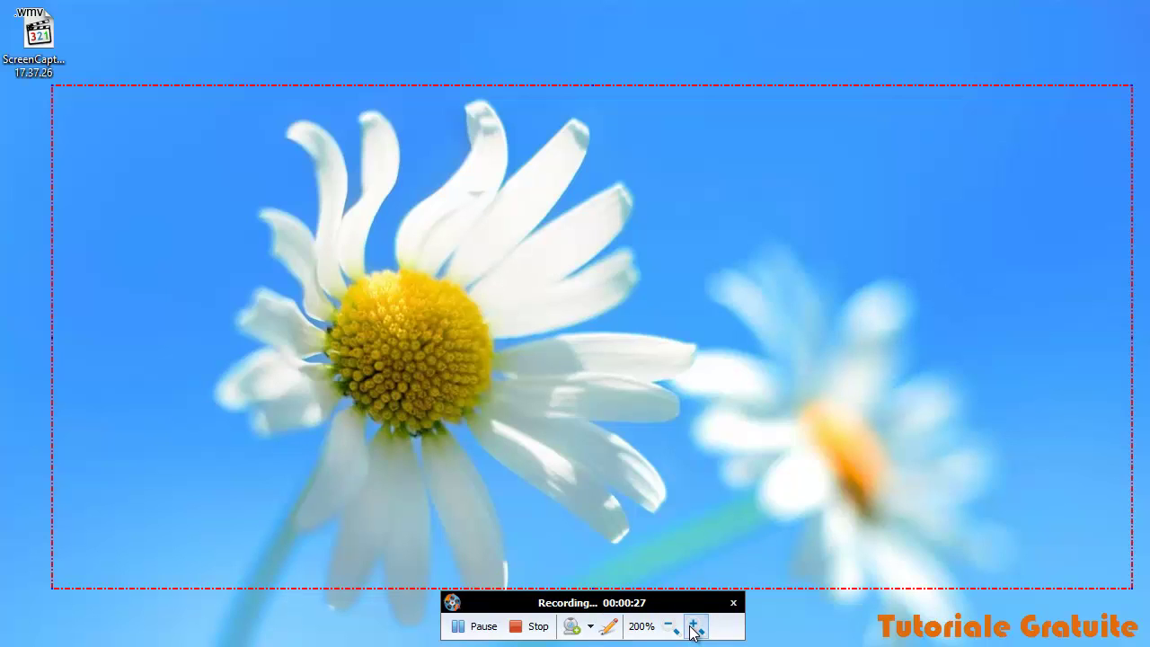
{"action": "left_click", "coordinate": [693, 628]}
{"action": "left_click", "coordinate": [671, 627]}
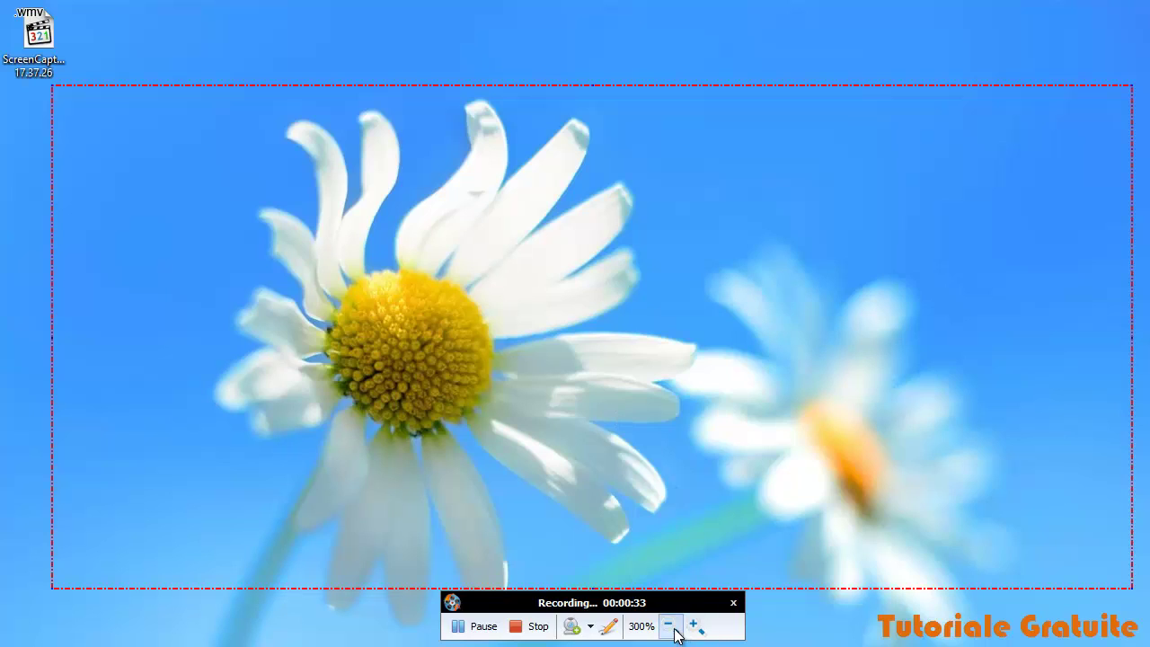
Show the desktop's options for creating new items during the capture, dismiss them, and stop the recording.
{"action": "right_click", "coordinate": [518, 189]}
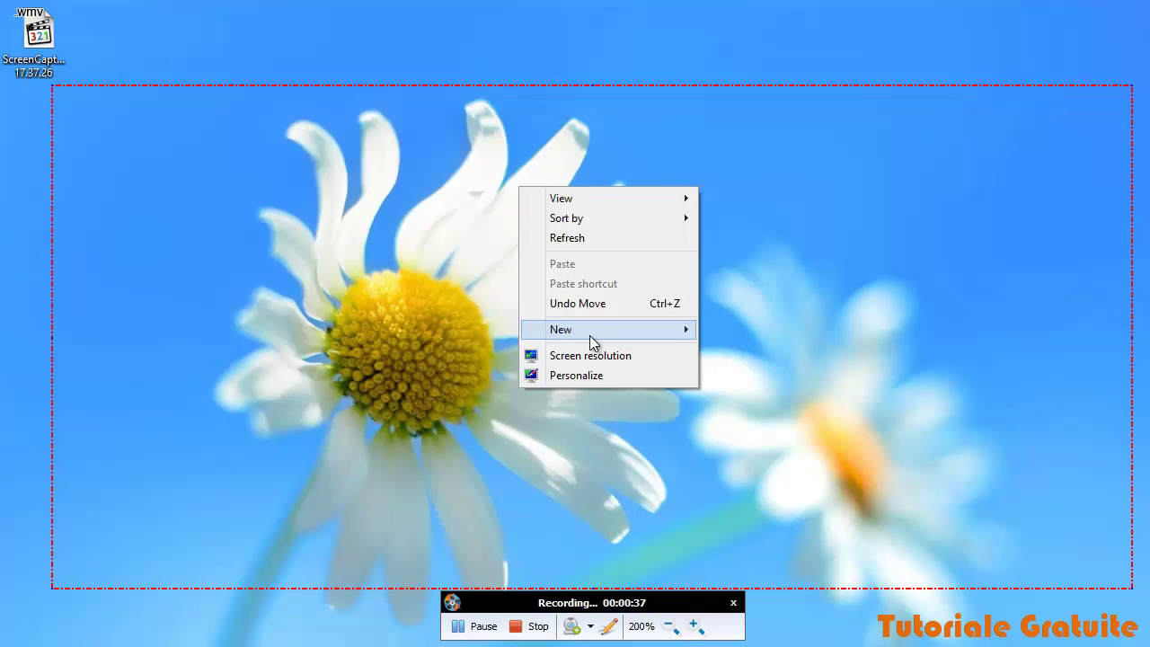
{"action": "mouse_move", "coordinate": [590, 335]}
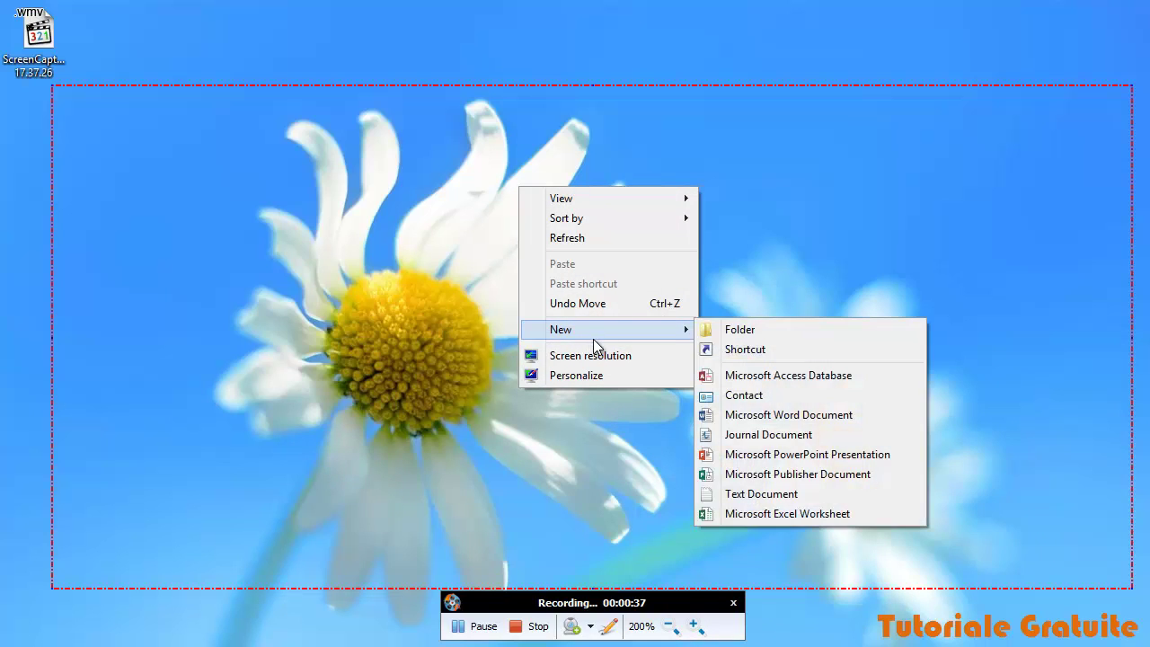
{"action": "left_click", "coordinate": [429, 283]}
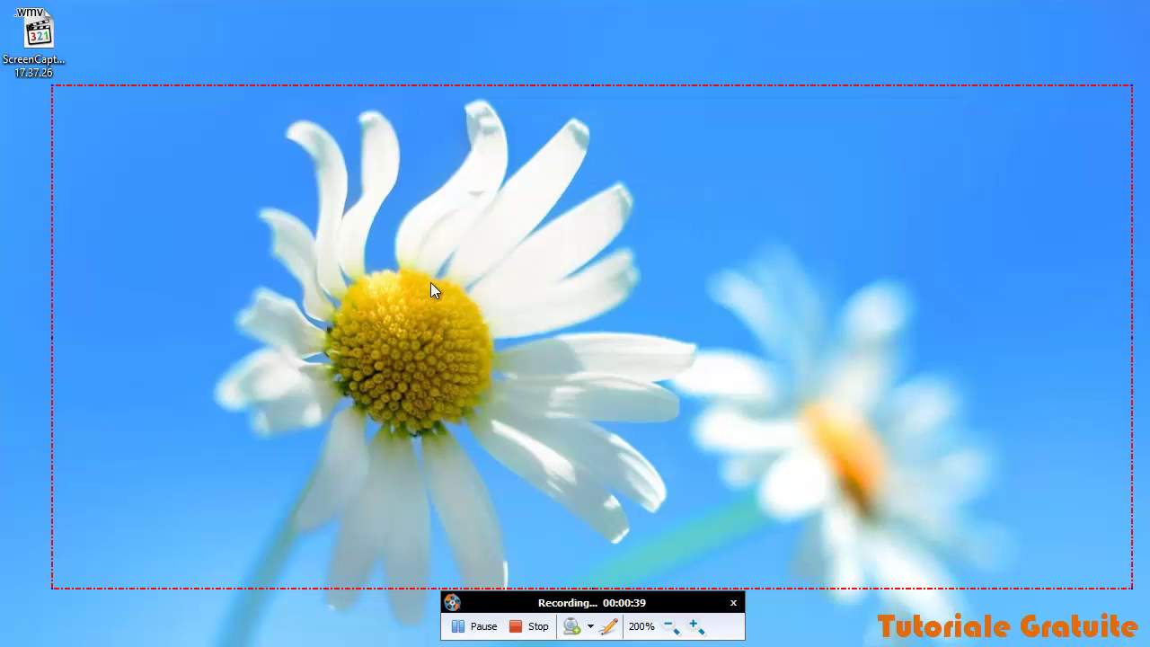
{"action": "left_click", "coordinate": [529, 626]}
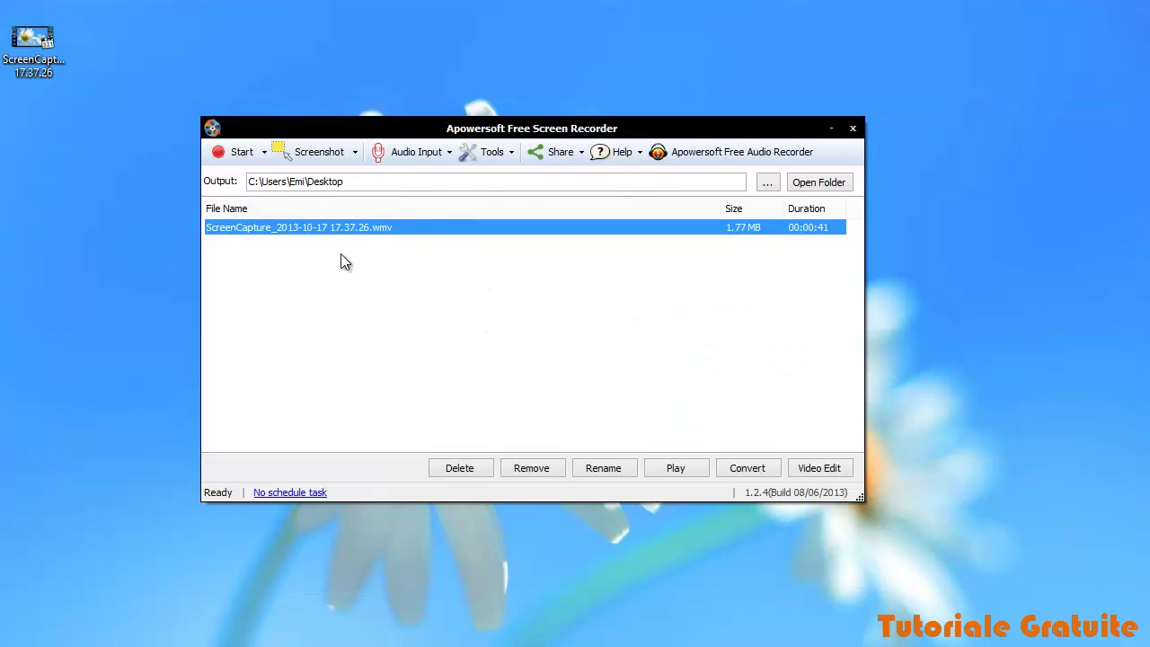
Examine the finished recording's size and duration in the recordings list and locate its file on the desktop.
{"action": "left_click", "coordinate": [34, 45]}
{"action": "left_click", "coordinate": [588, 330]}
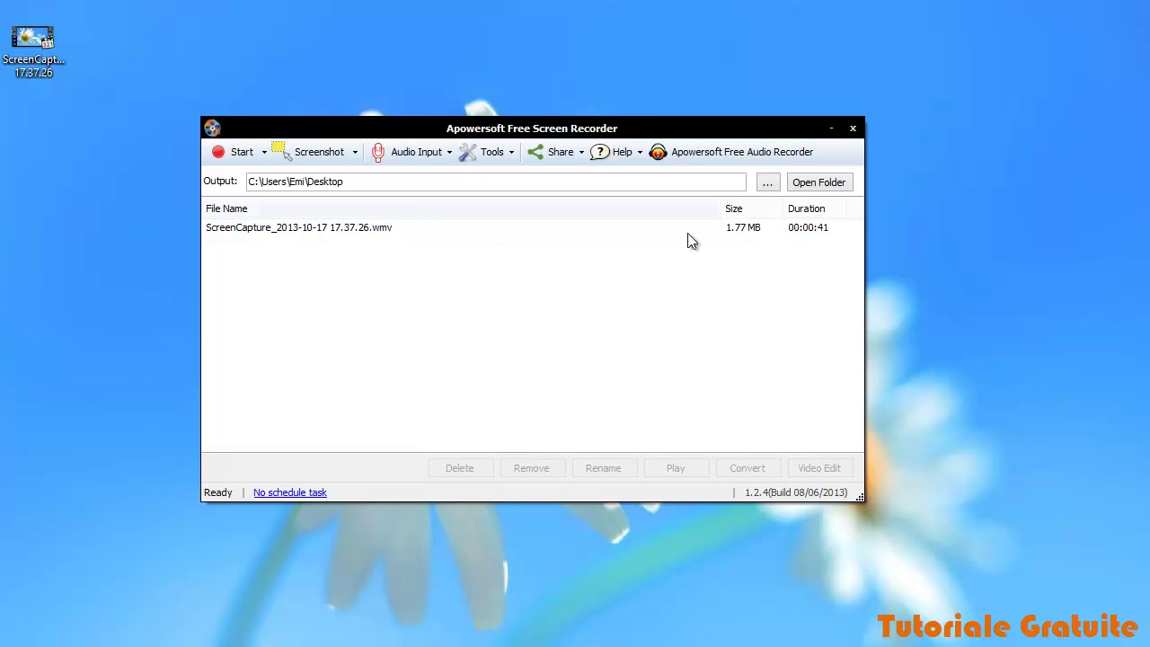
{"action": "left_click", "coordinate": [751, 236]}
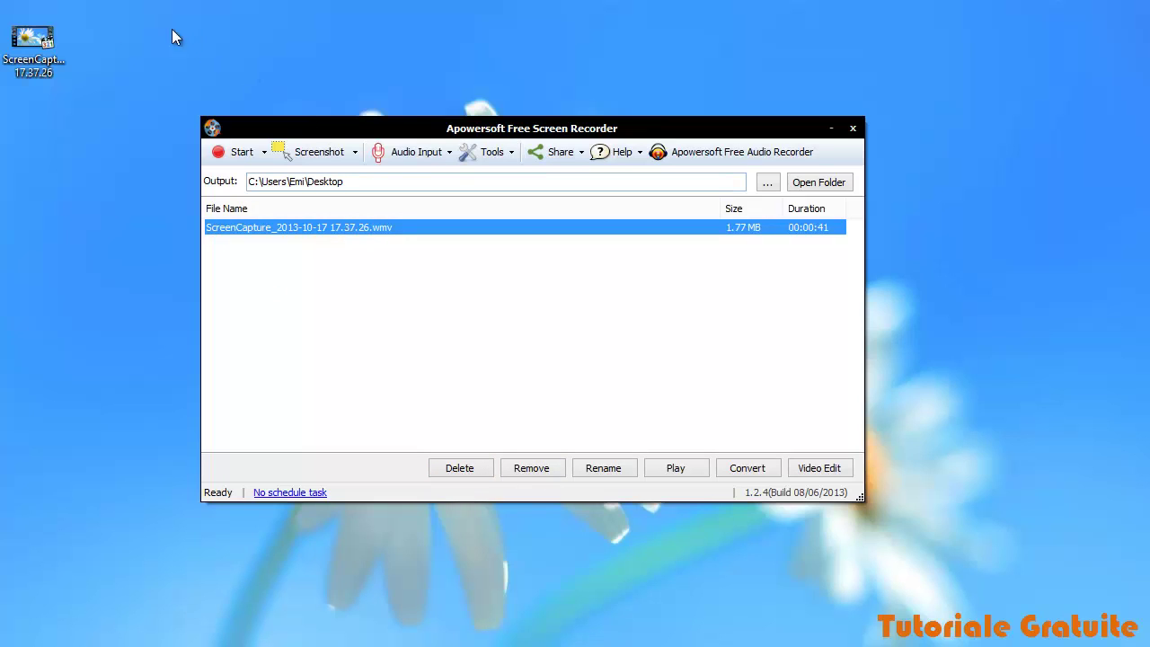
{"action": "left_click", "coordinate": [34, 45]}
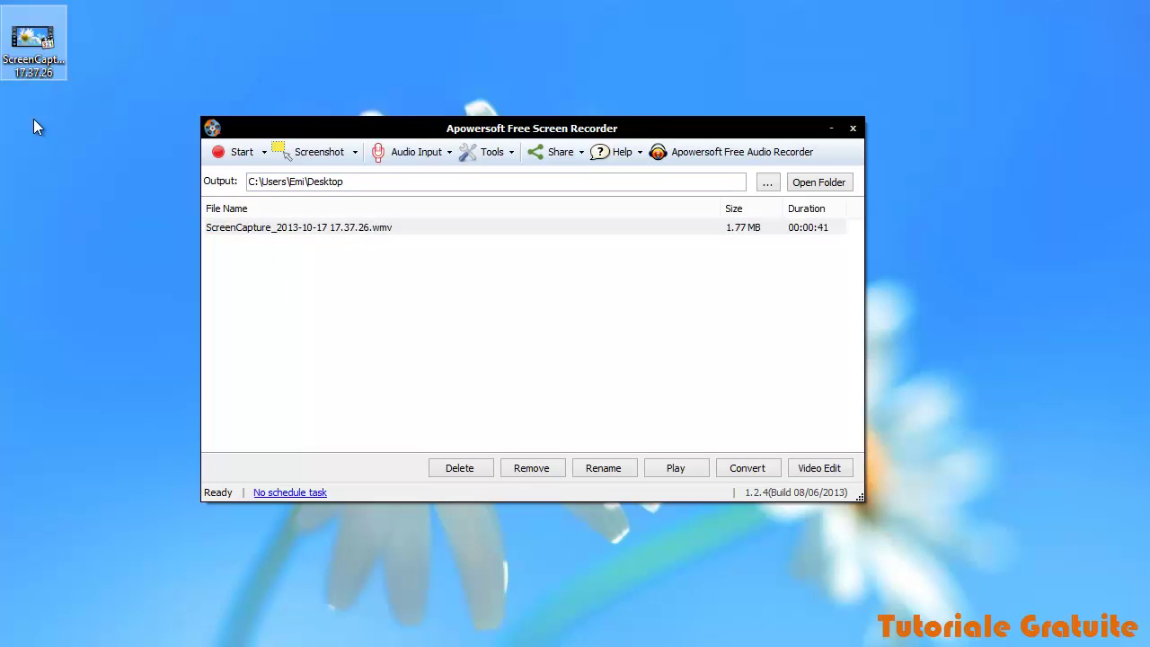
{"action": "left_click", "coordinate": [419, 355]}
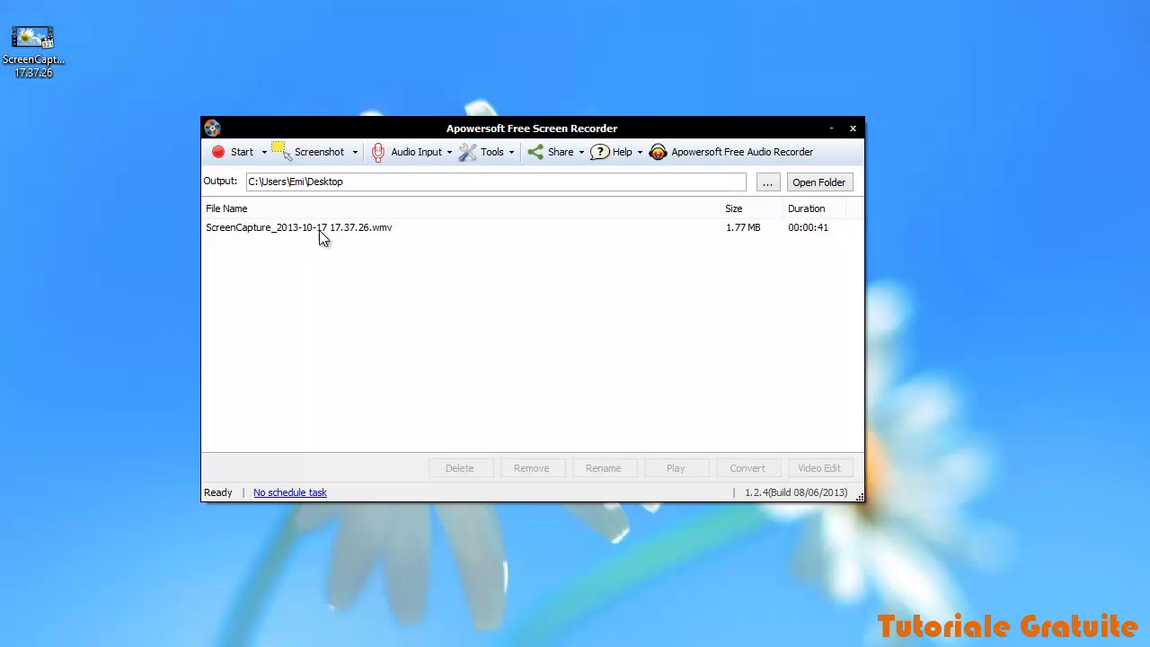
Open the video editing page for the listed recording, look through the Apowersoft Video Editor description, and minimize the browser.
{"action": "left_click", "coordinate": [319, 230]}
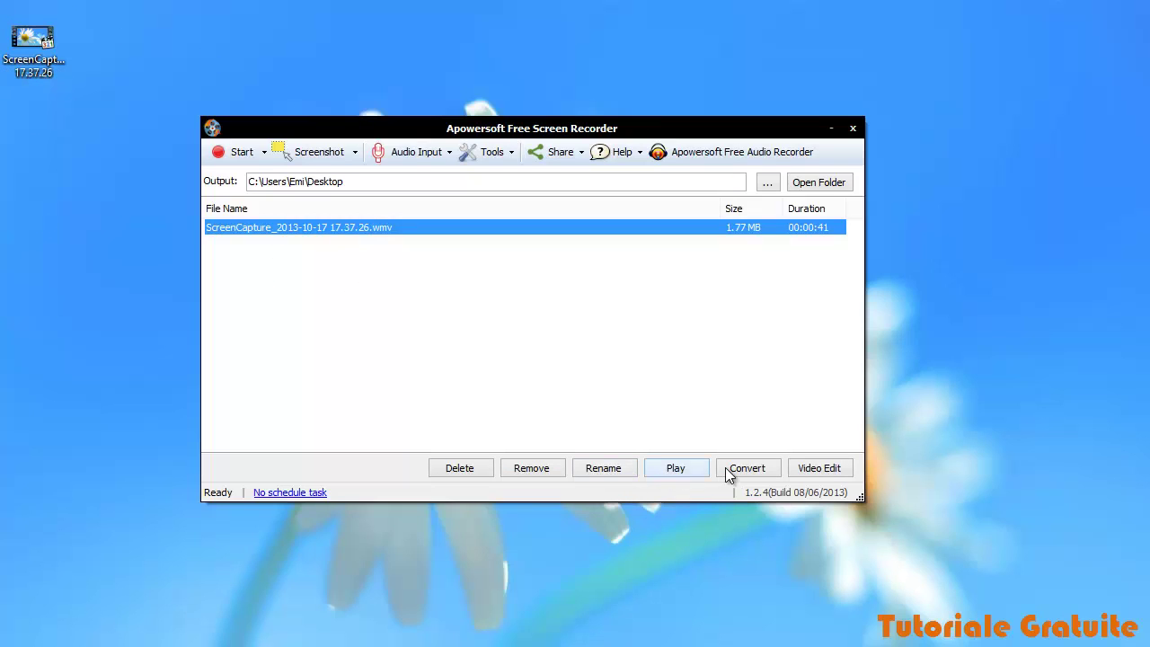
{"action": "left_click", "coordinate": [804, 468]}
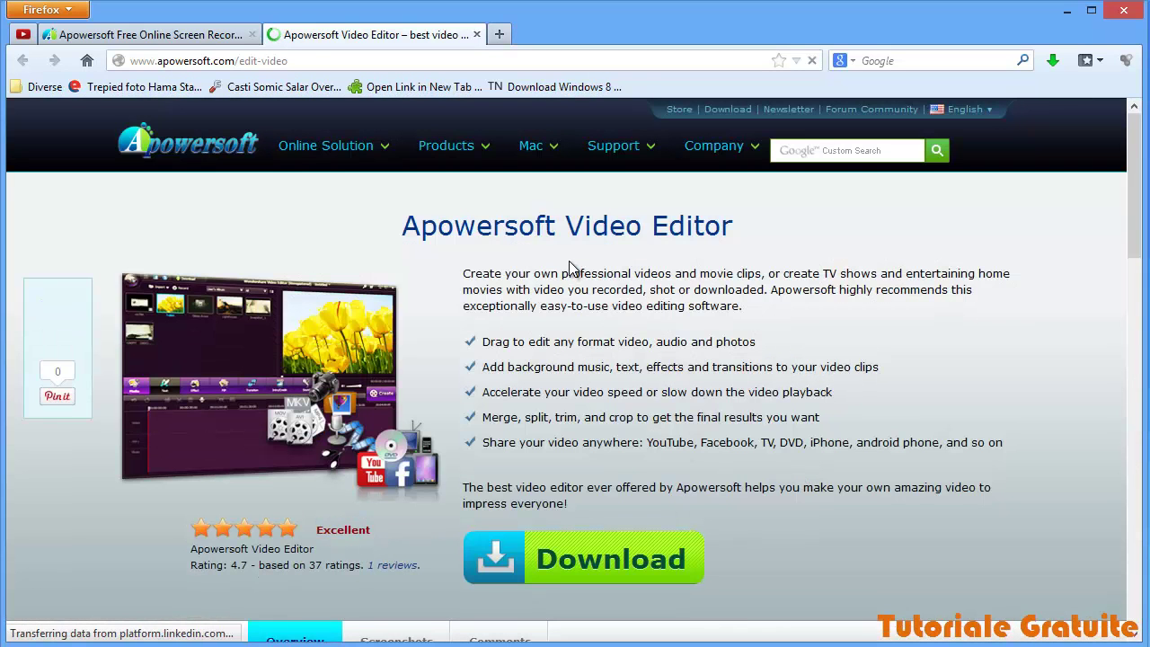
{"action": "scroll", "coordinate": [570, 262], "scroll_direction": "down", "scroll_amount": 3}
{"action": "scroll", "coordinate": [570, 262], "scroll_direction": "down", "scroll_amount": 1}
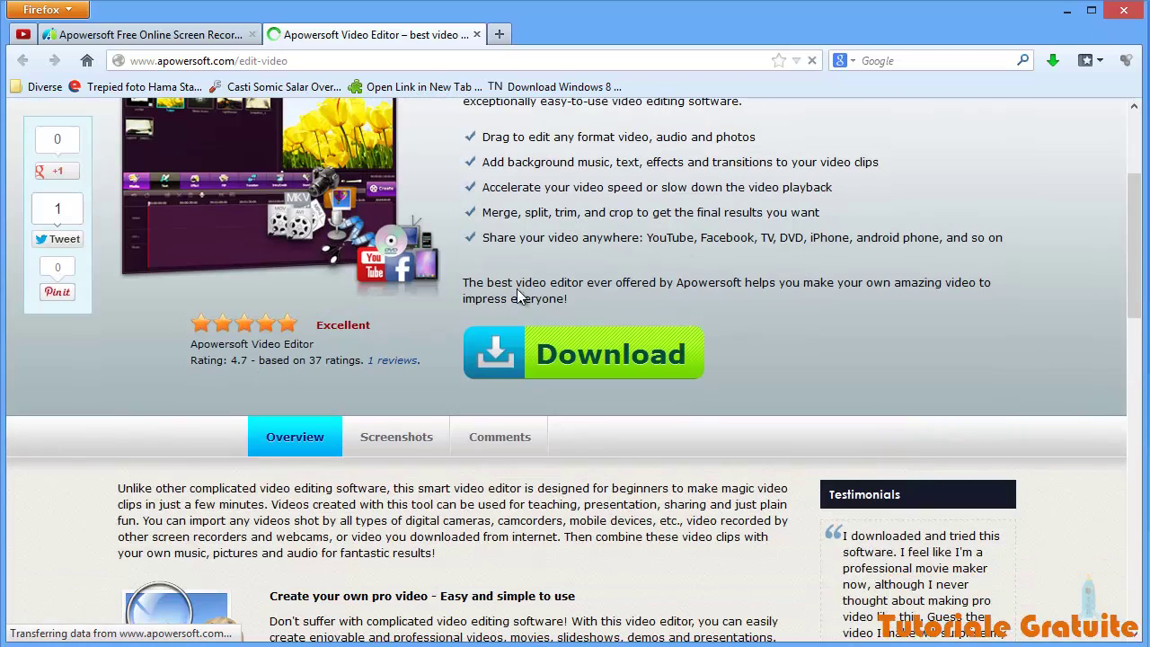
{"action": "scroll", "coordinate": [545, 256], "scroll_direction": "up", "scroll_amount": 4}
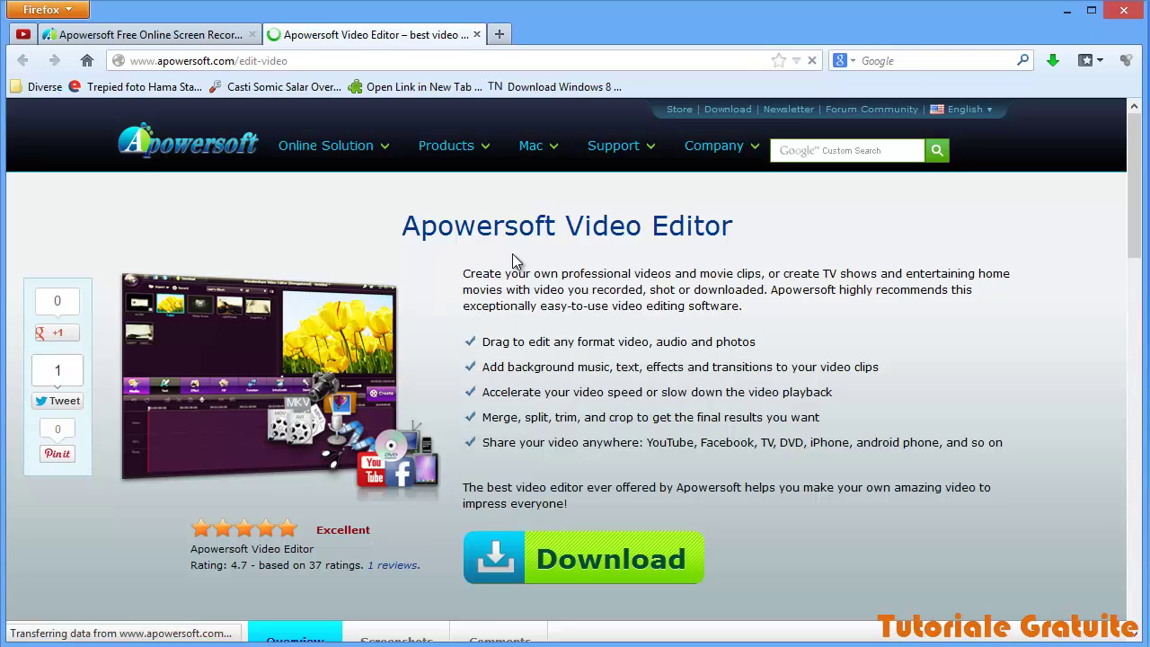
{"action": "left_click", "coordinate": [1064, 10]}
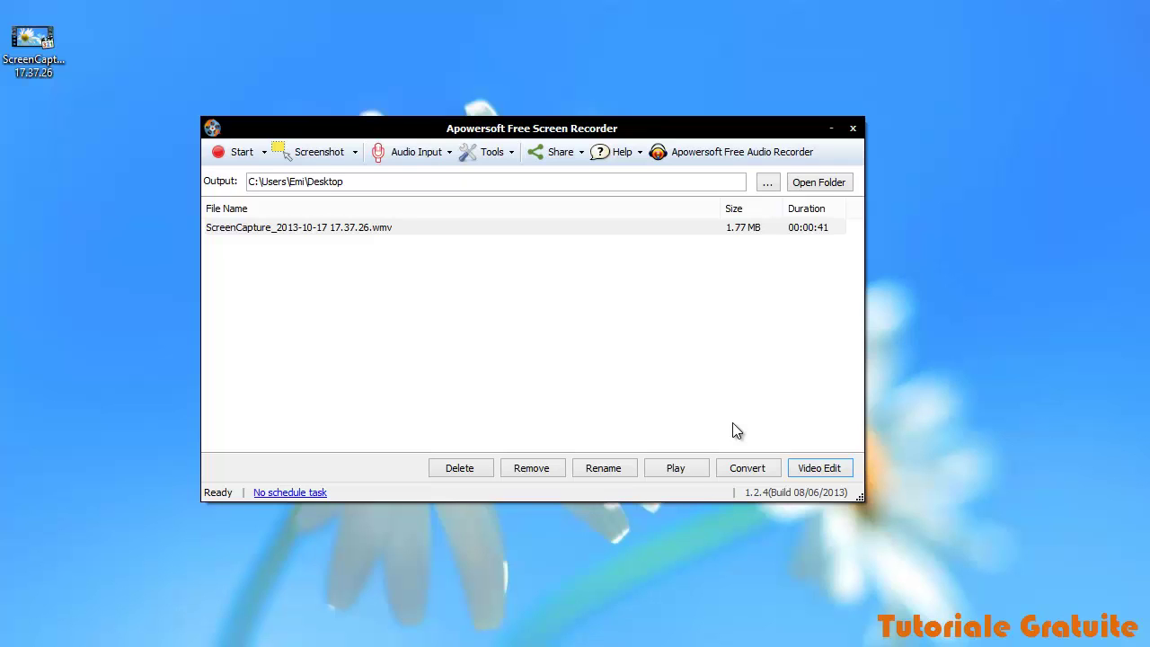
Open the online converter for the recording, review its output format, video and audio settings, and minimize the browser.
{"action": "left_click", "coordinate": [744, 468]}
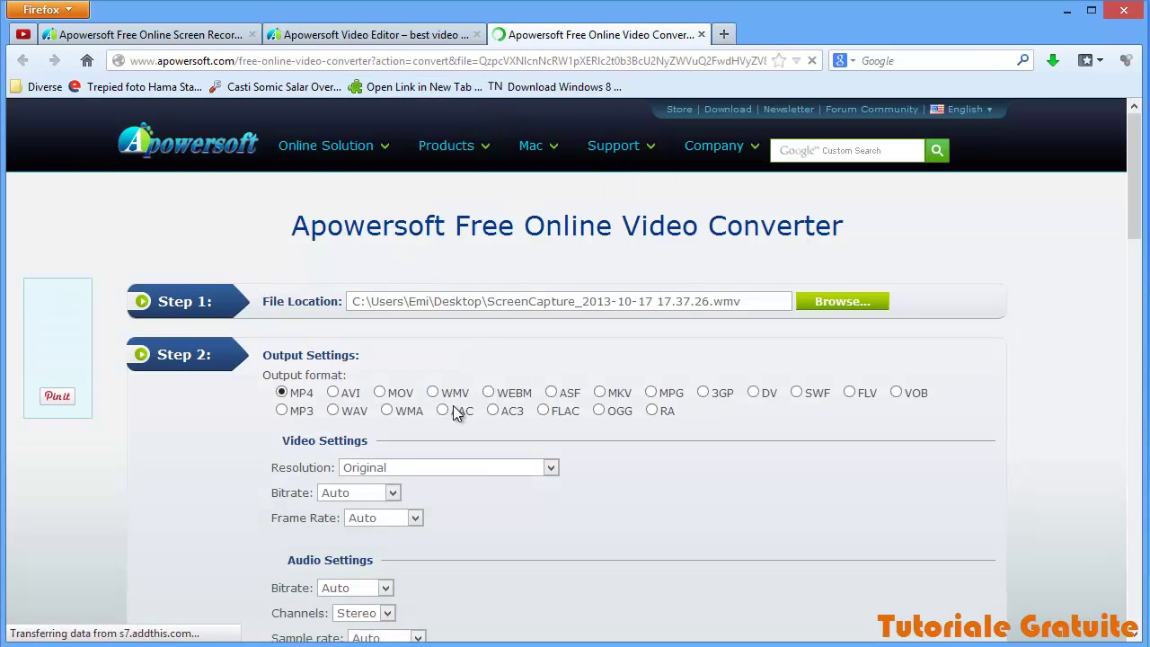
{"action": "scroll", "coordinate": [502, 419], "scroll_direction": "down", "scroll_amount": 4}
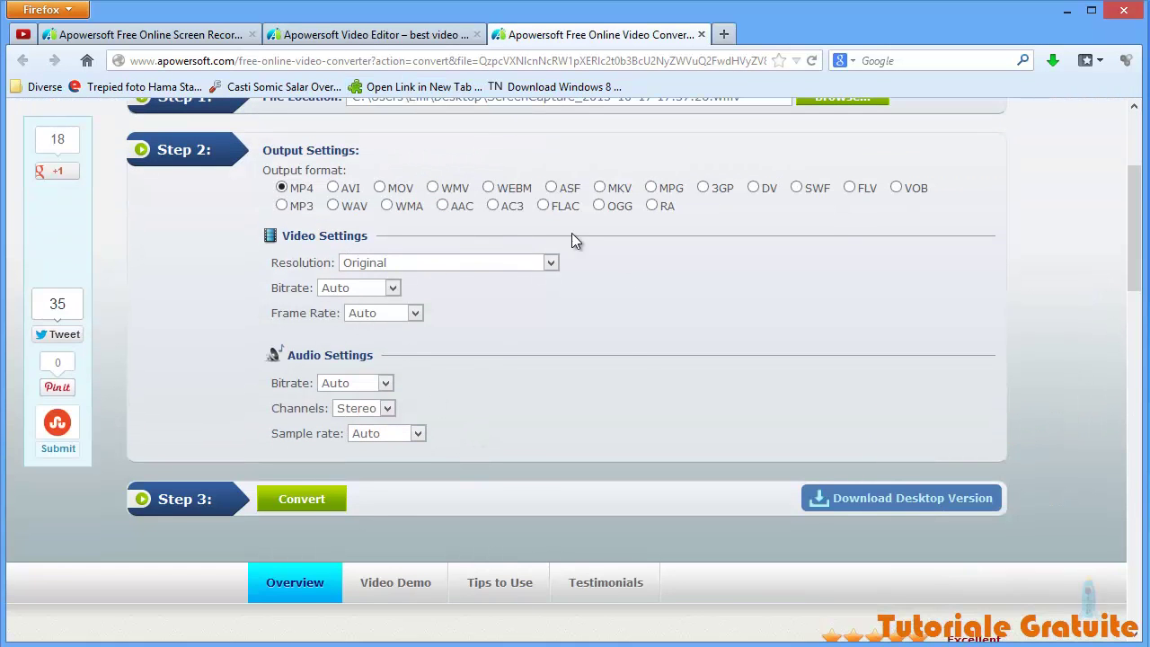
{"action": "scroll", "coordinate": [619, 367], "scroll_direction": "up", "scroll_amount": 2}
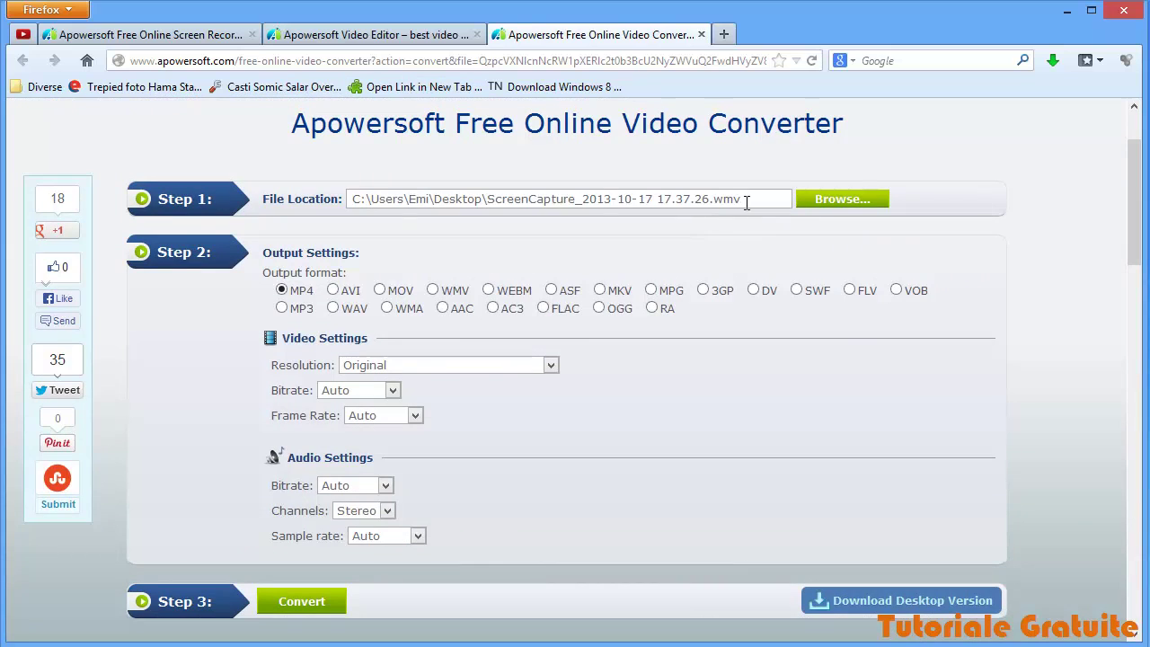
{"action": "left_click", "coordinate": [1066, 11]}
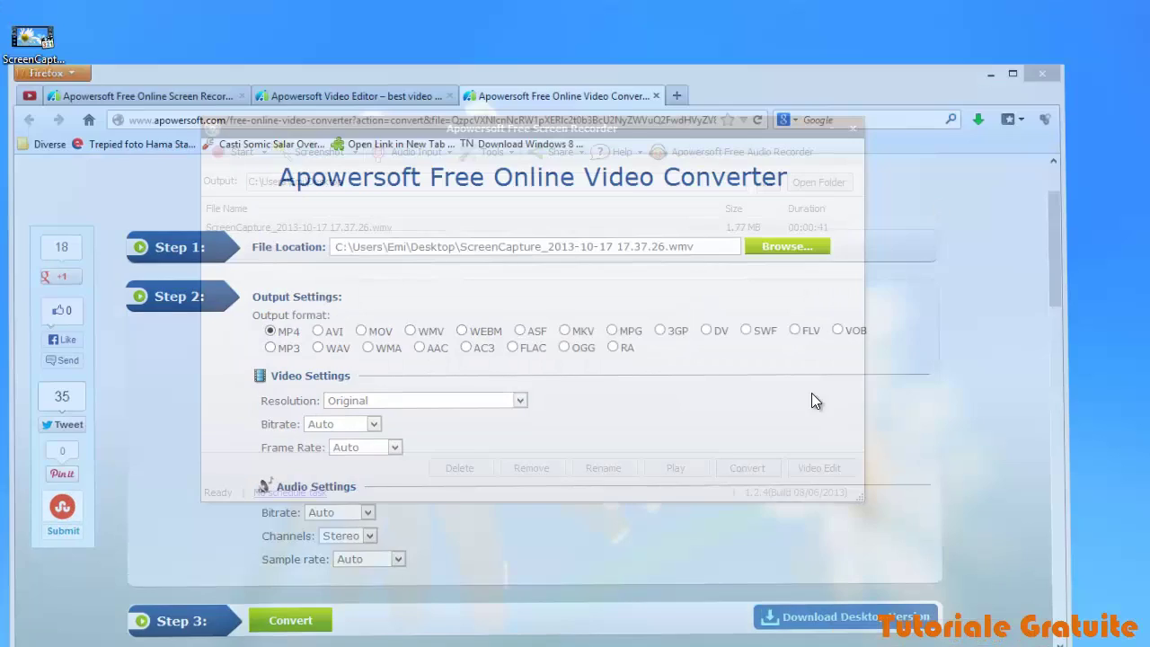
Close the screen recorder, play the recorded WMV file from the desktop with the sound muted, and close the player.
{"action": "left_click", "coordinate": [858, 131]}
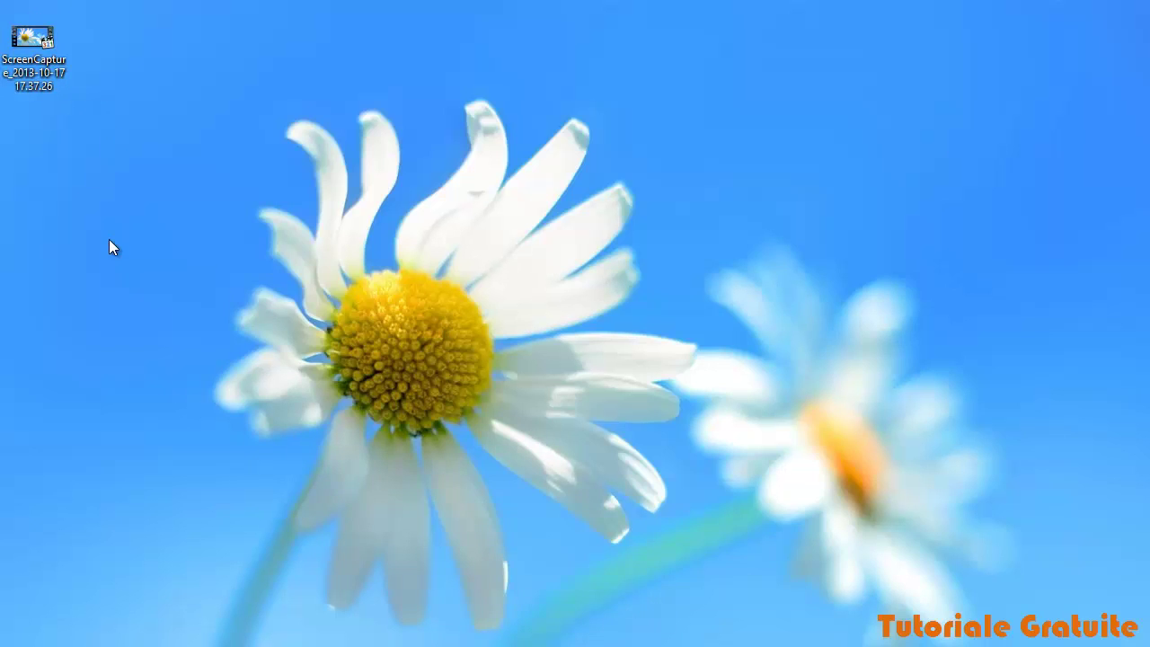
{"action": "mouse_move", "coordinate": [41, 39]}
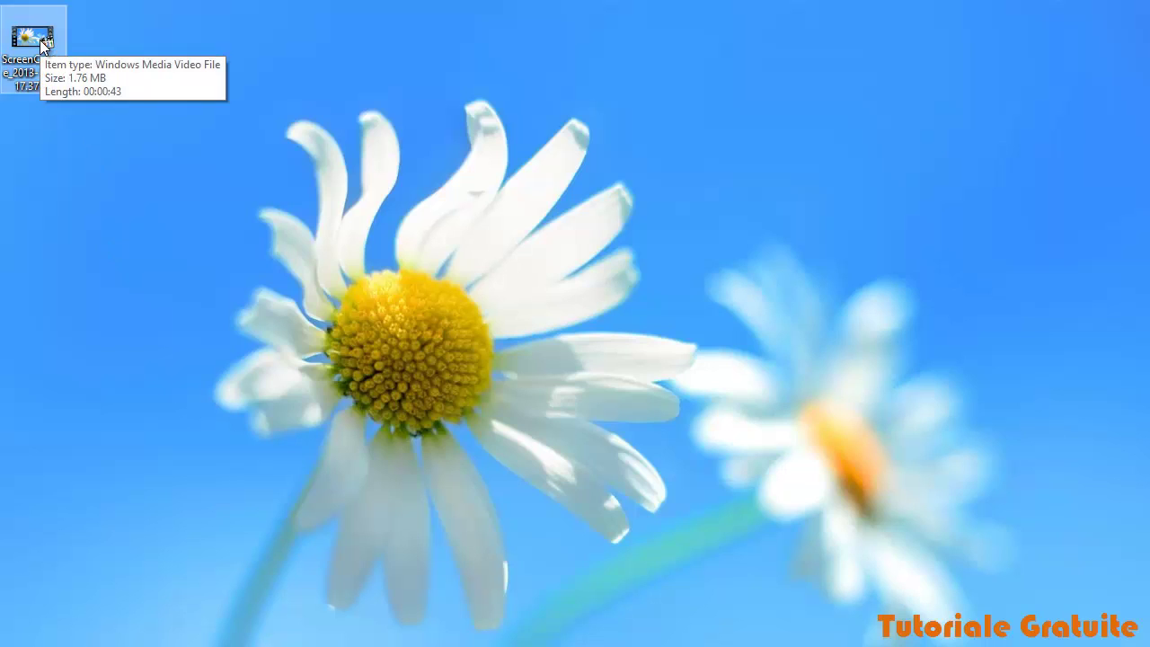
{"action": "double_click", "coordinate": [41, 39]}
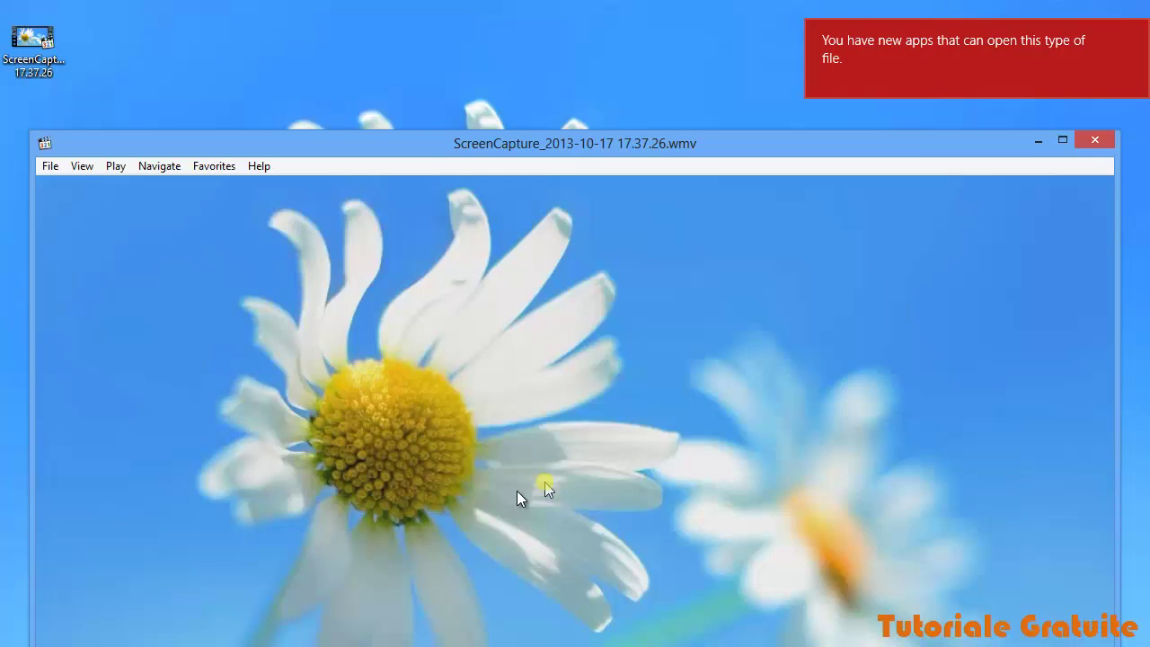
{"action": "left_click_drag", "start_coordinate": [437, 146], "coordinate": [414, 32]}
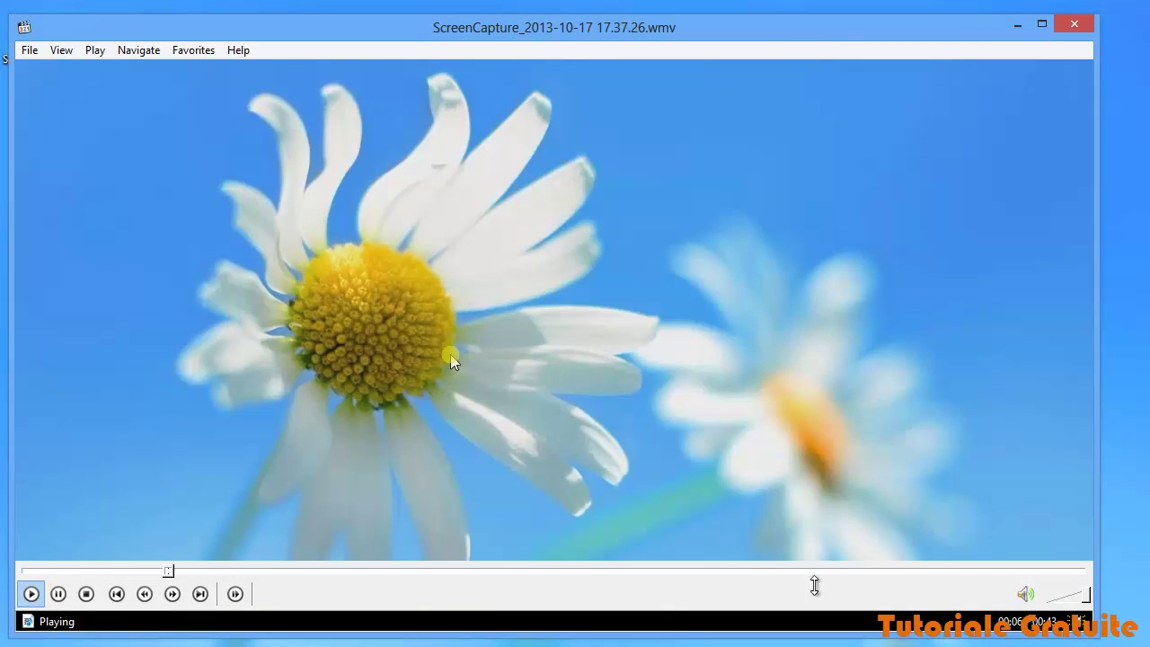
{"action": "left_click", "coordinate": [1035, 594]}
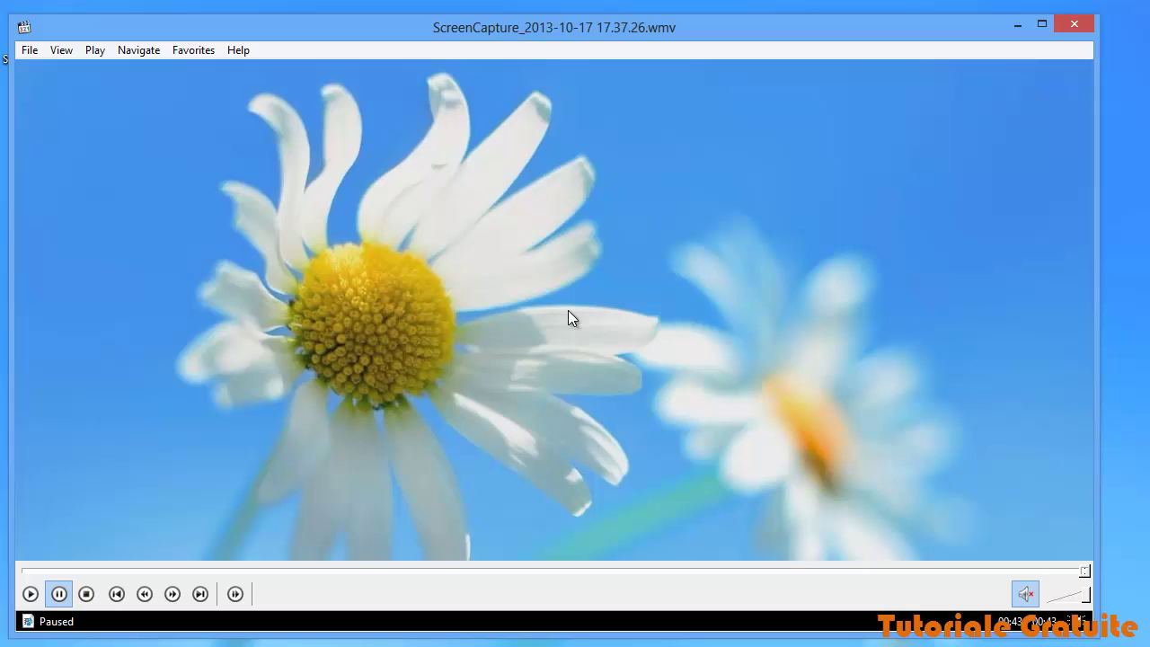
{"action": "left_click", "coordinate": [1073, 24]}
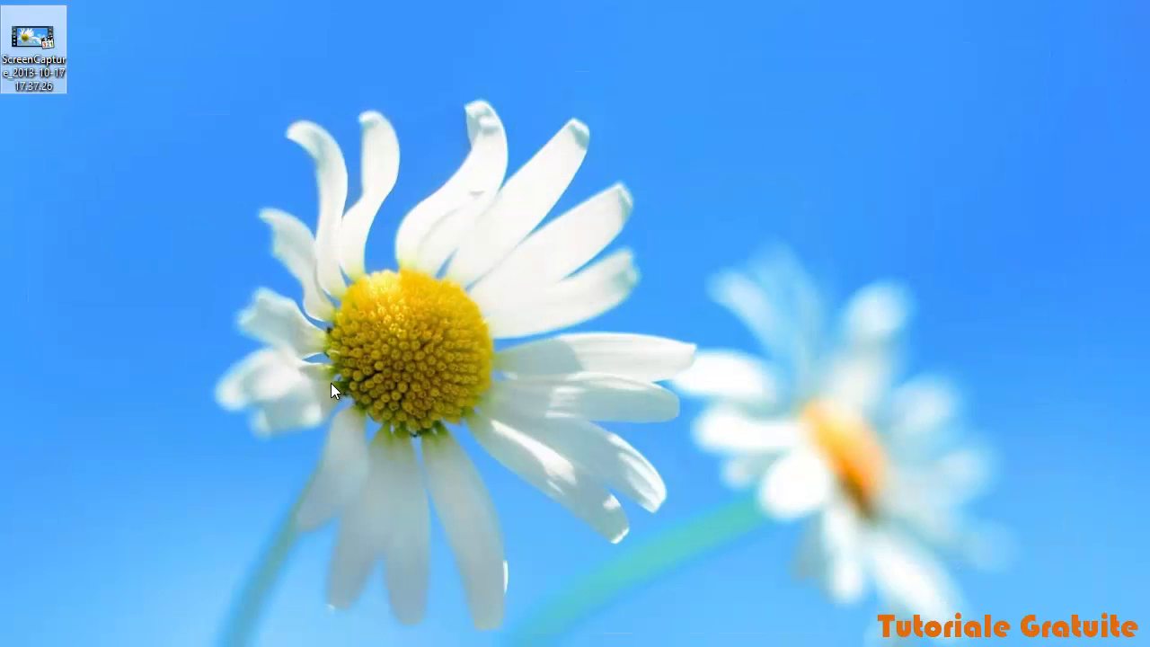